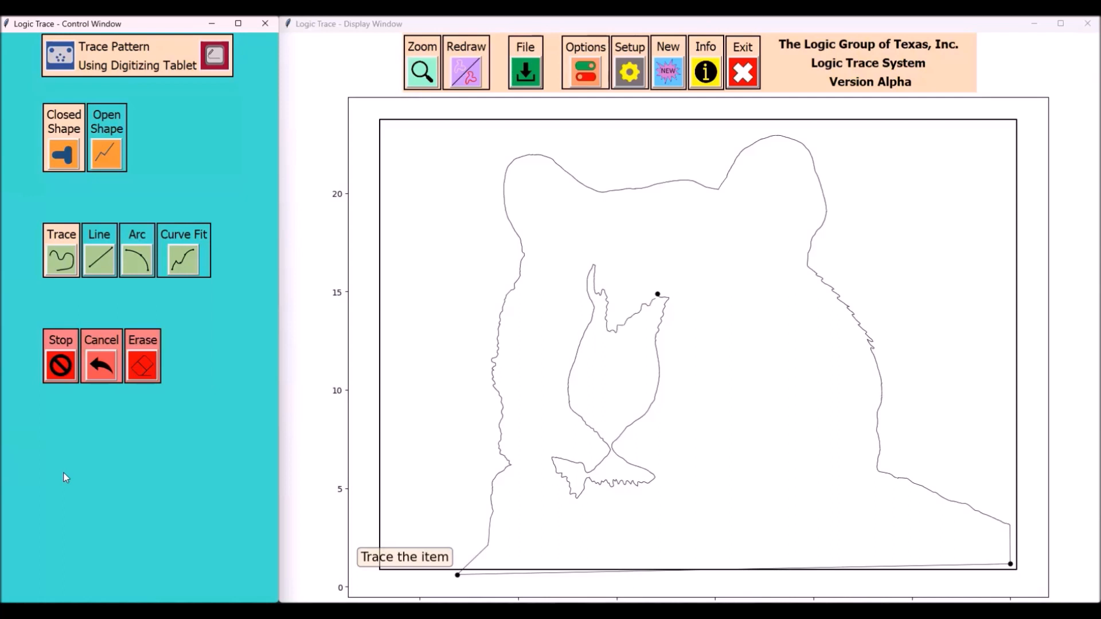
# - Finish the current item and trace the outline of the picture's right-hand eye as a closed shape
pyautogui.click(61, 365)
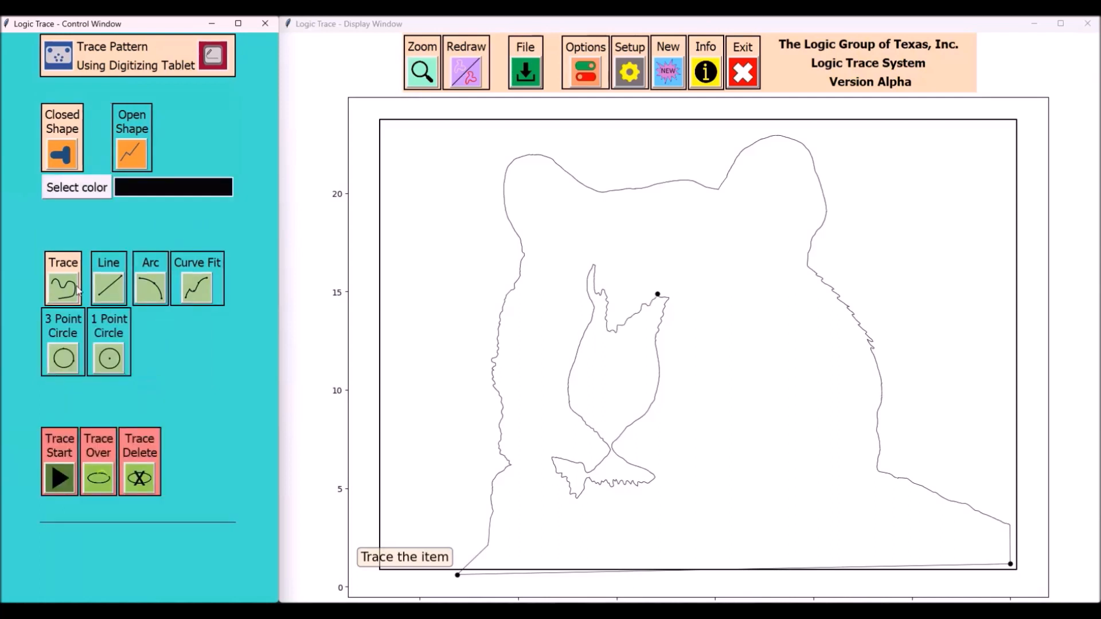
pyautogui.click(58, 482)
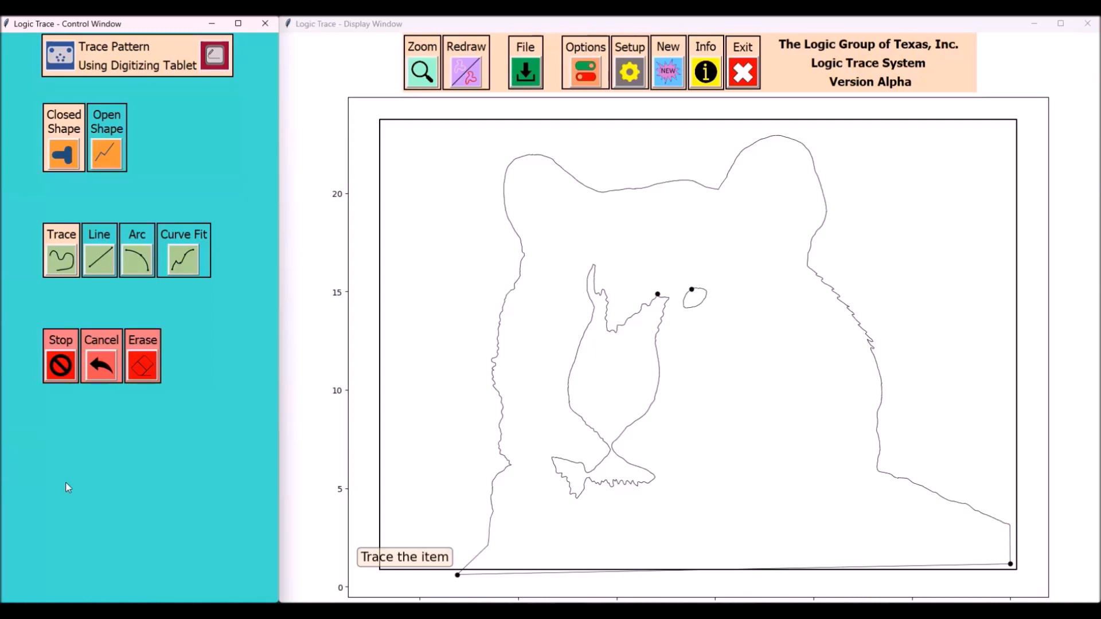
pyautogui.click(56, 481)
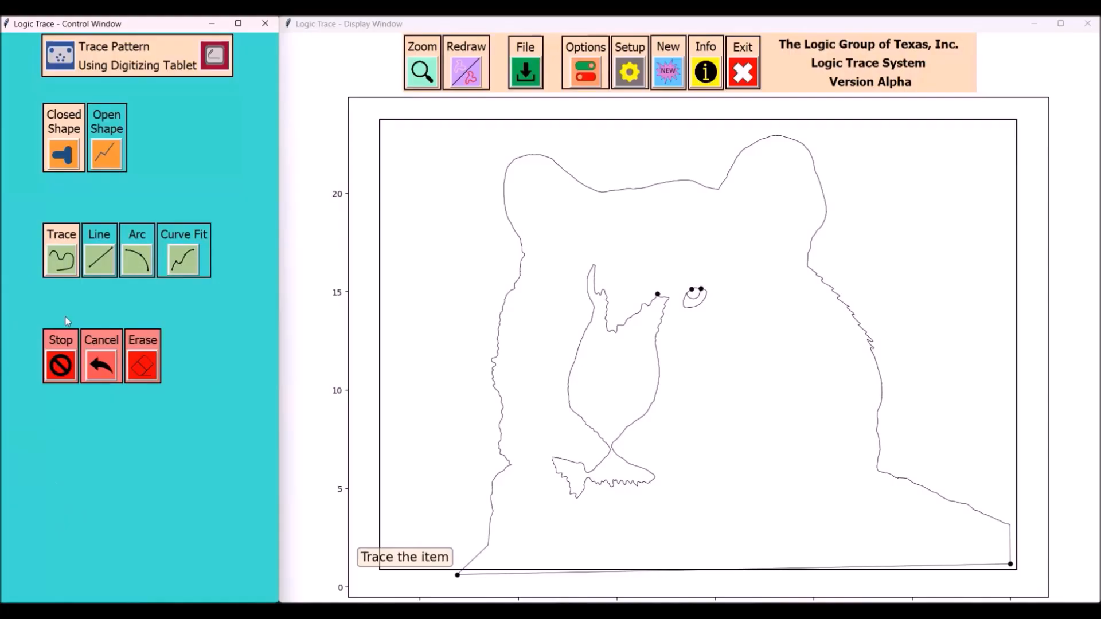
pyautogui.click(99, 370)
pyautogui.click(537, 364)
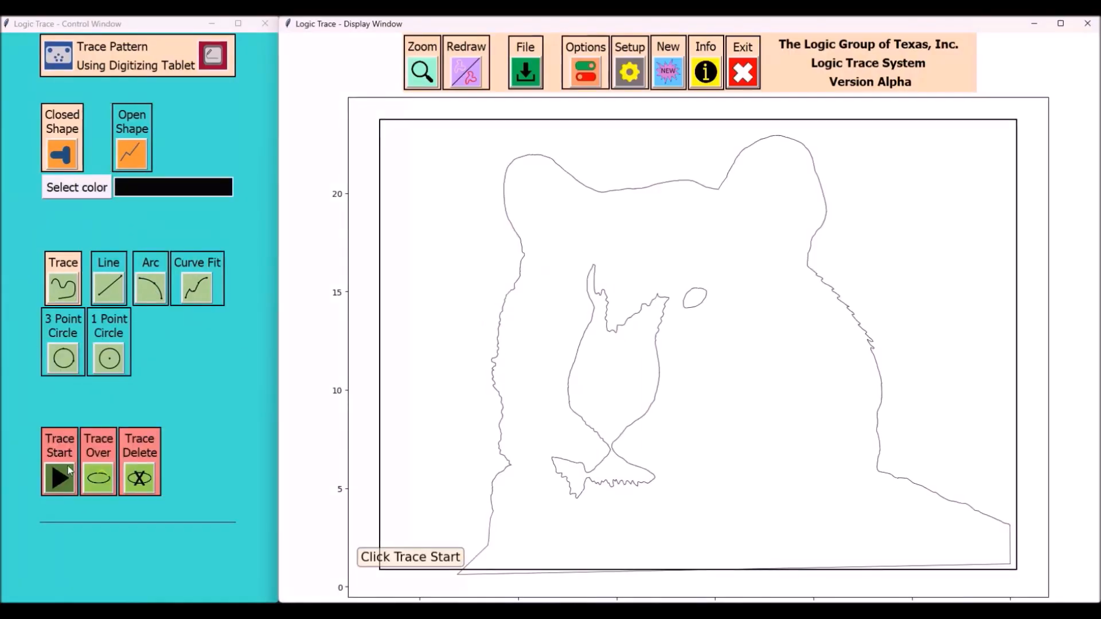
# - Trace the inner curves of the picture's right-hand eye as open shapes
pyautogui.click(138, 154)
pyautogui.click(52, 408)
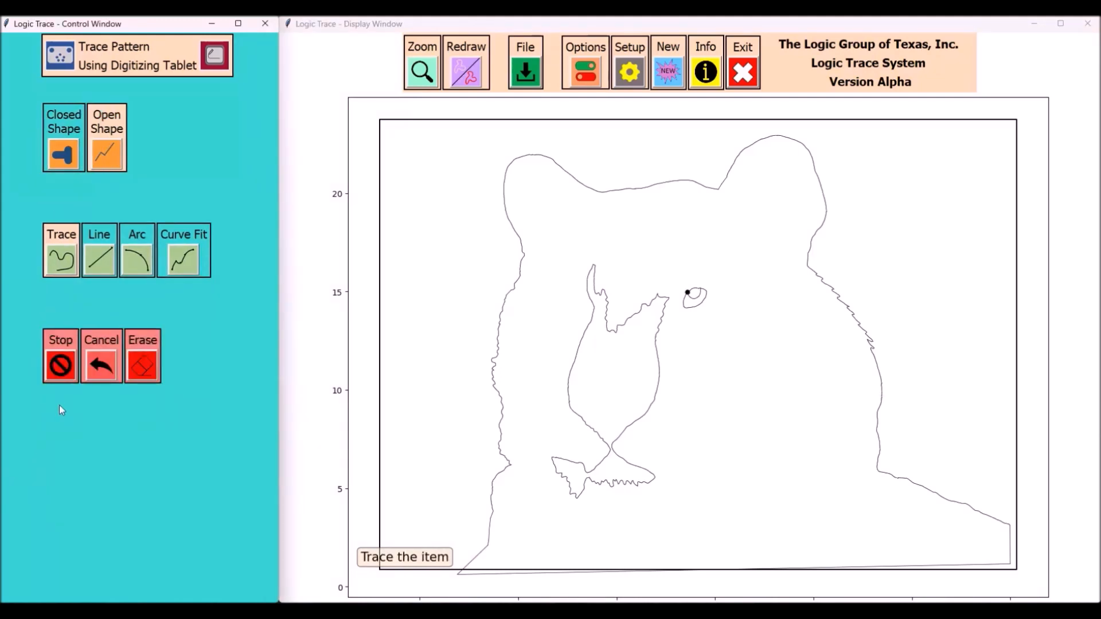
pyautogui.click(61, 365)
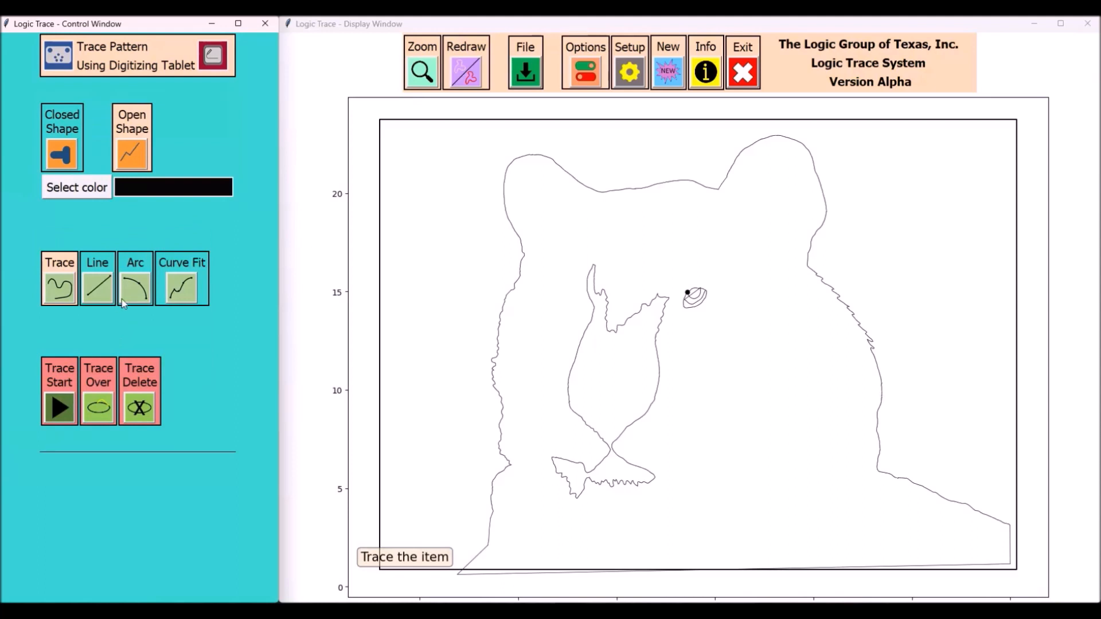
# - Trace the picture's left-hand eye, with a closed shape for its outline and open shapes for its inner curves
pyautogui.click(62, 154)
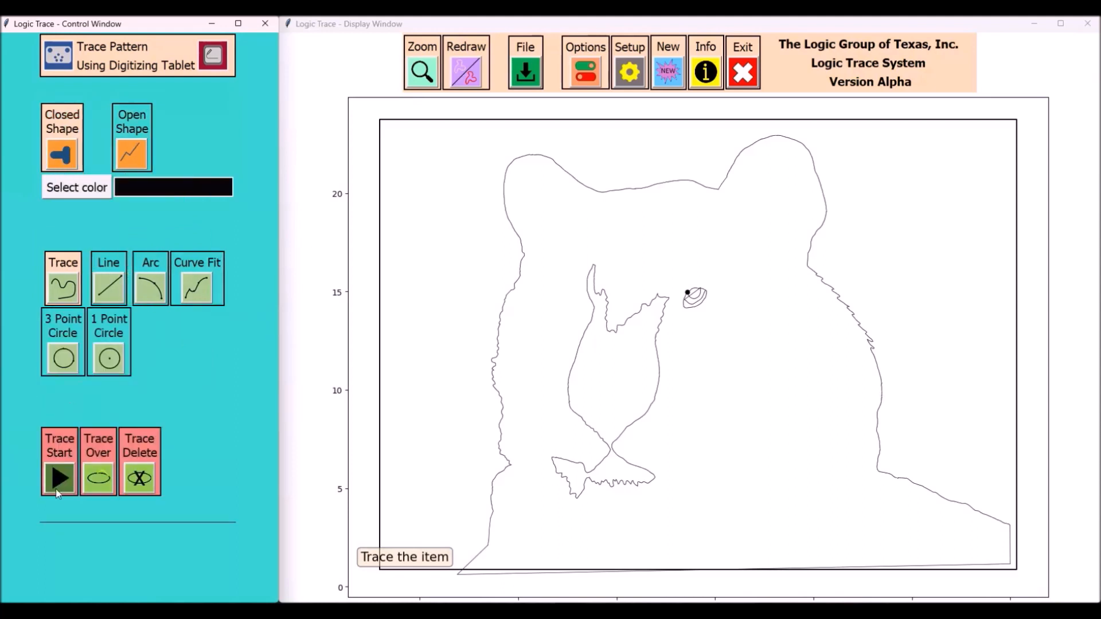
pyautogui.click(58, 475)
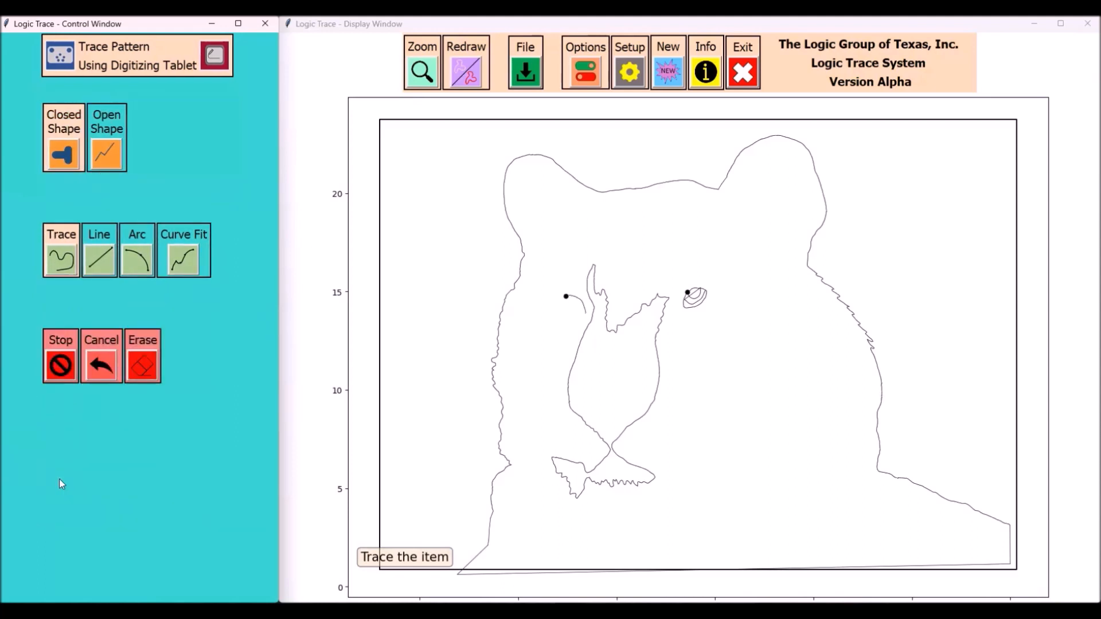
pyautogui.click(60, 365)
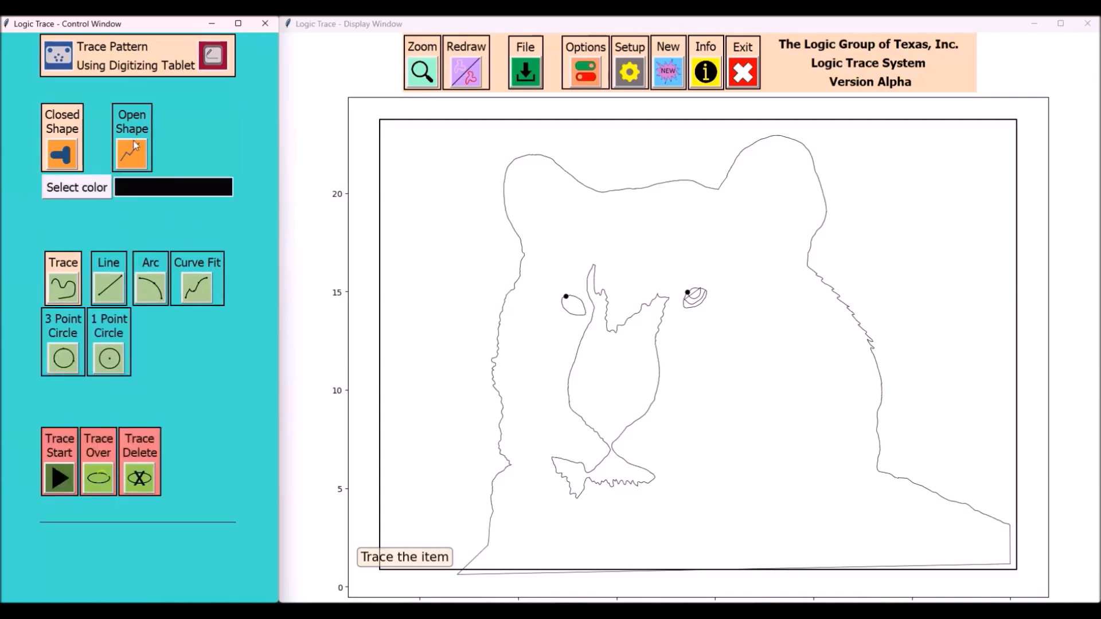
pyautogui.click(67, 296)
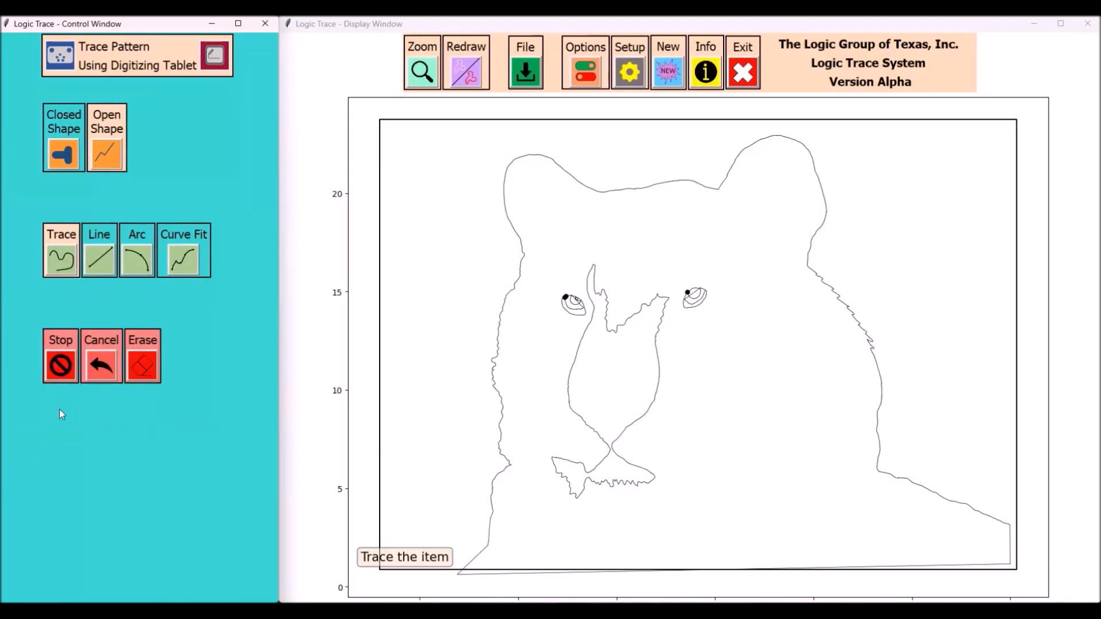
# - Trace the stripes on the shoulder at the picture's lower right as open shapes
pyautogui.click(106, 359)
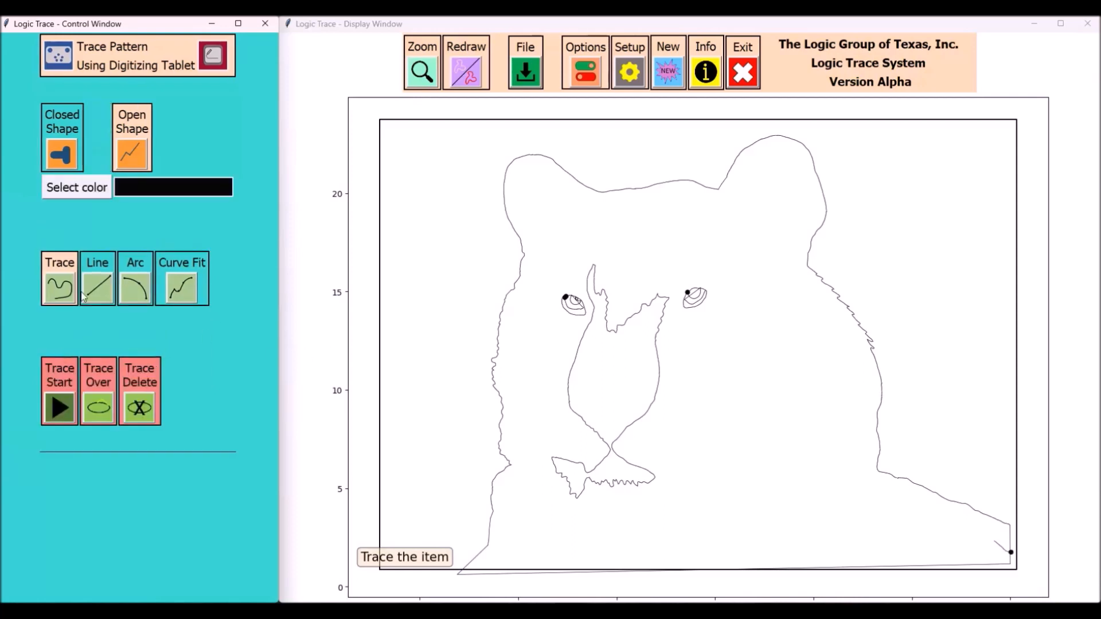
pyautogui.click(63, 158)
pyautogui.click(148, 156)
pyautogui.click(67, 402)
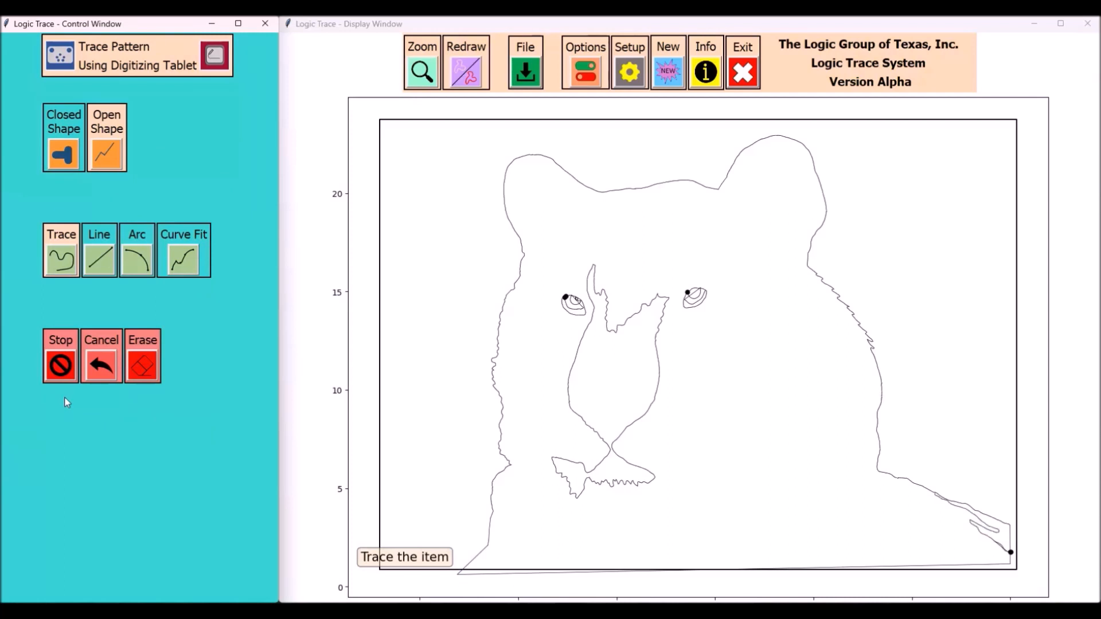
pyautogui.click(48, 365)
pyautogui.click(57, 398)
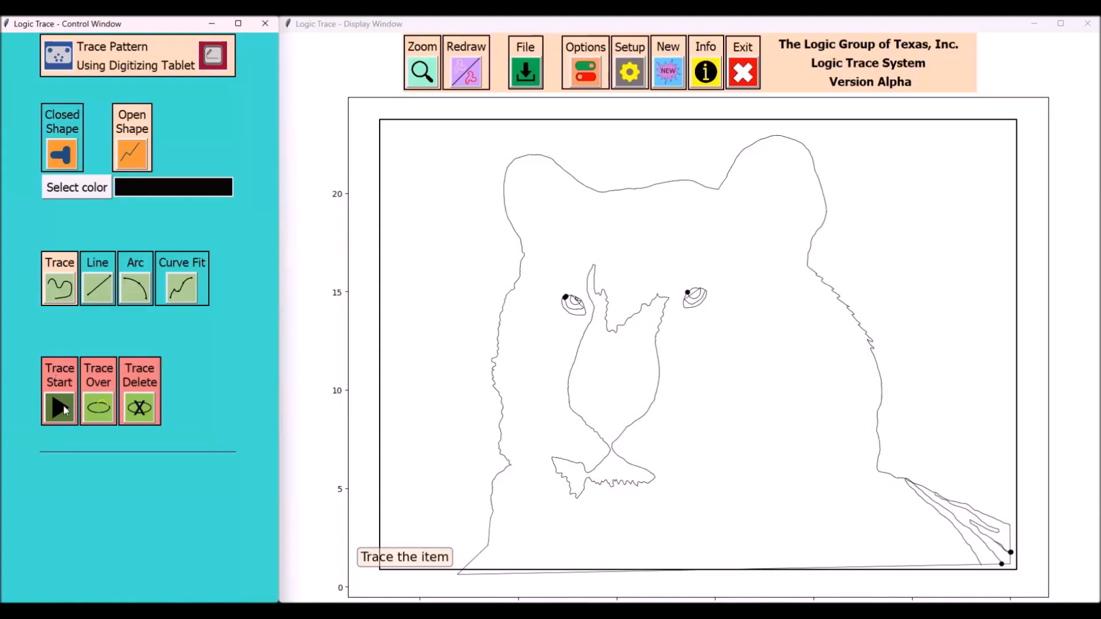
# - Trace the long stripes running down the chest beside the right-hand shoulder as open shapes
pyautogui.click(59, 406)
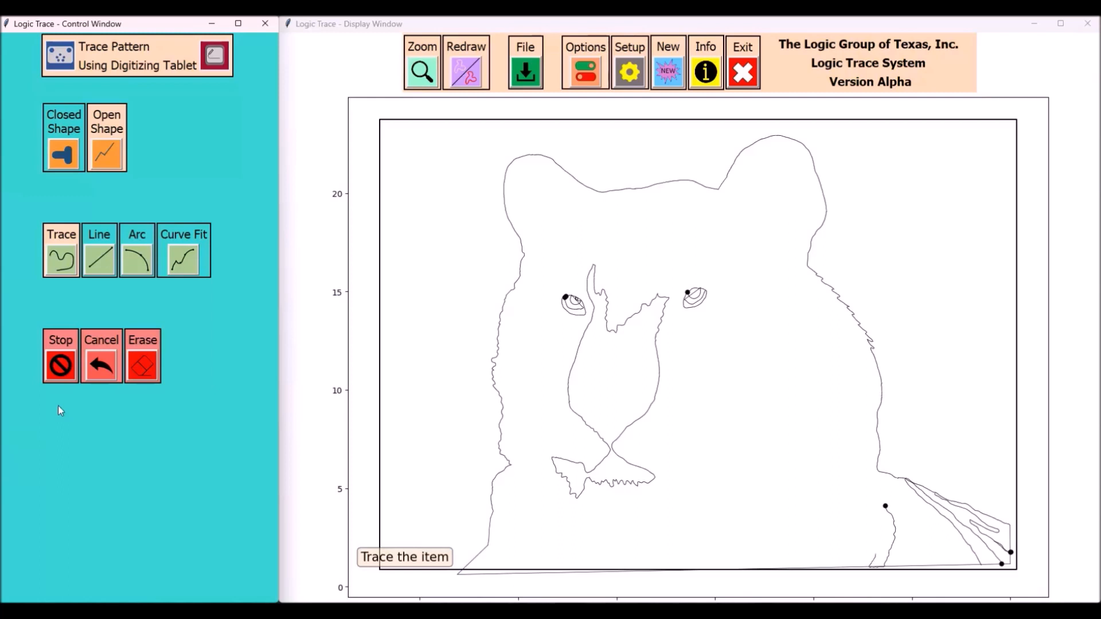
pyautogui.click(61, 367)
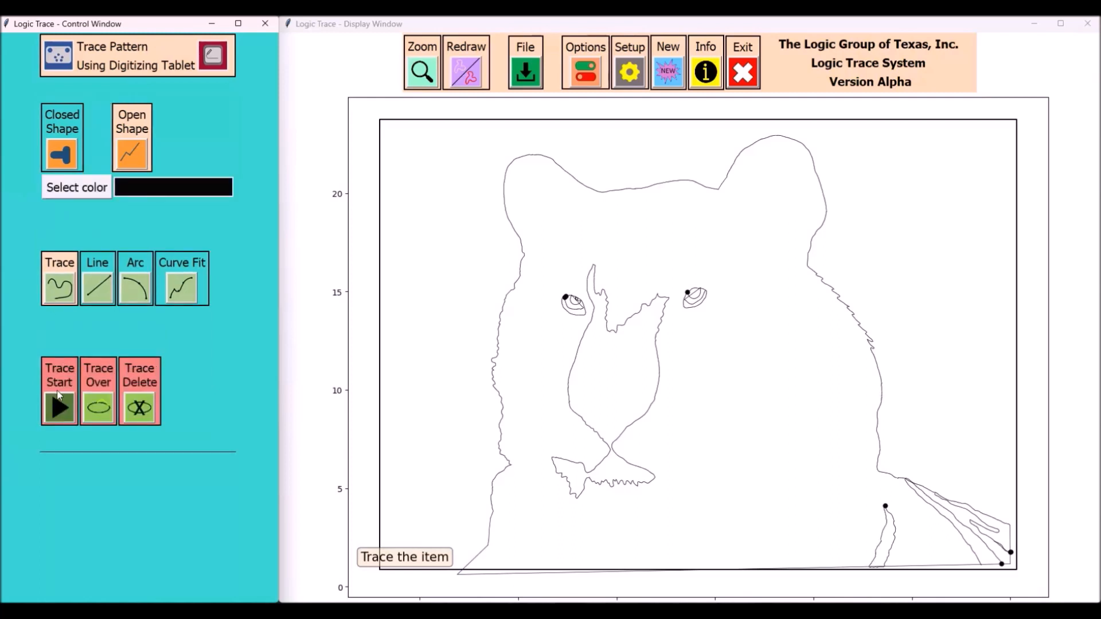
pyautogui.click(54, 404)
pyautogui.click(81, 366)
pyautogui.click(54, 407)
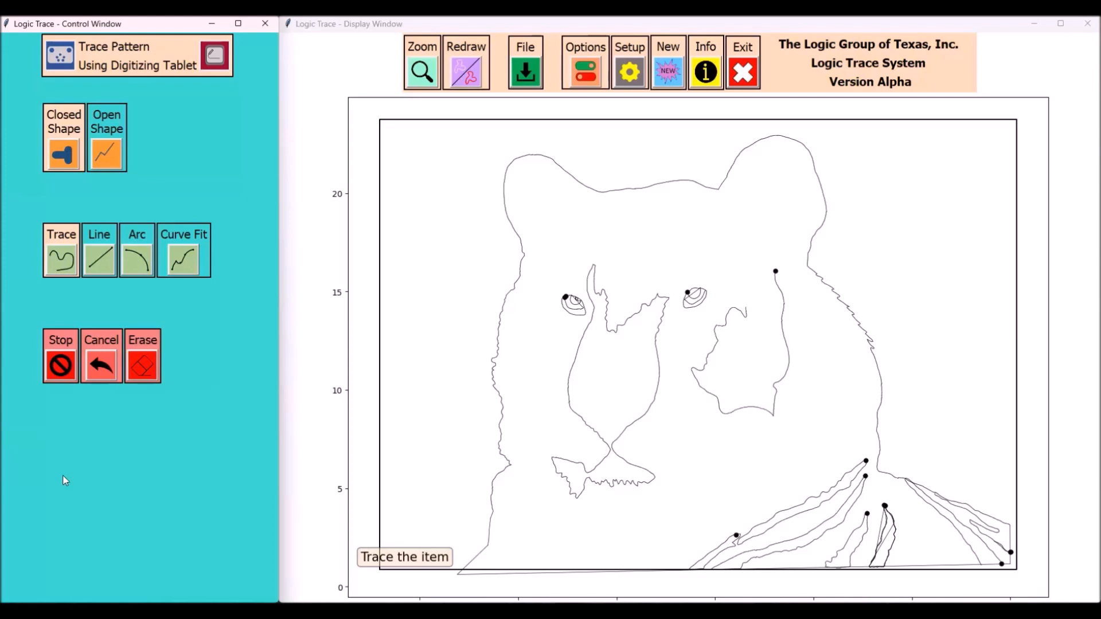
# - Trace the markings on the forehead, around the right-hand eye and on the cheek and neck beside it
pyautogui.click(61, 365)
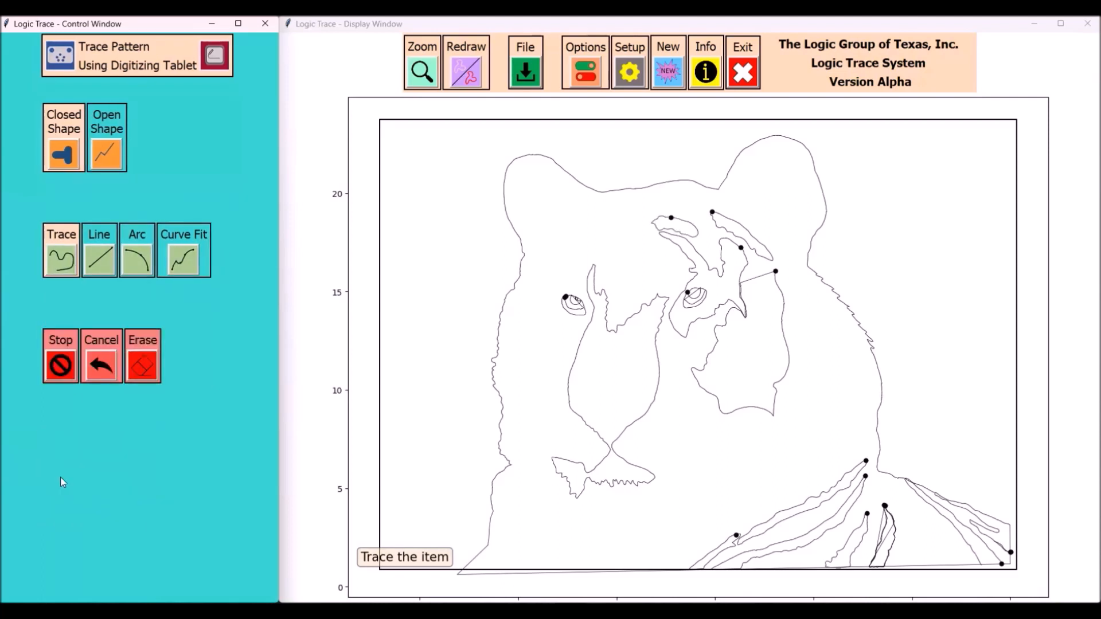
pyautogui.click(57, 365)
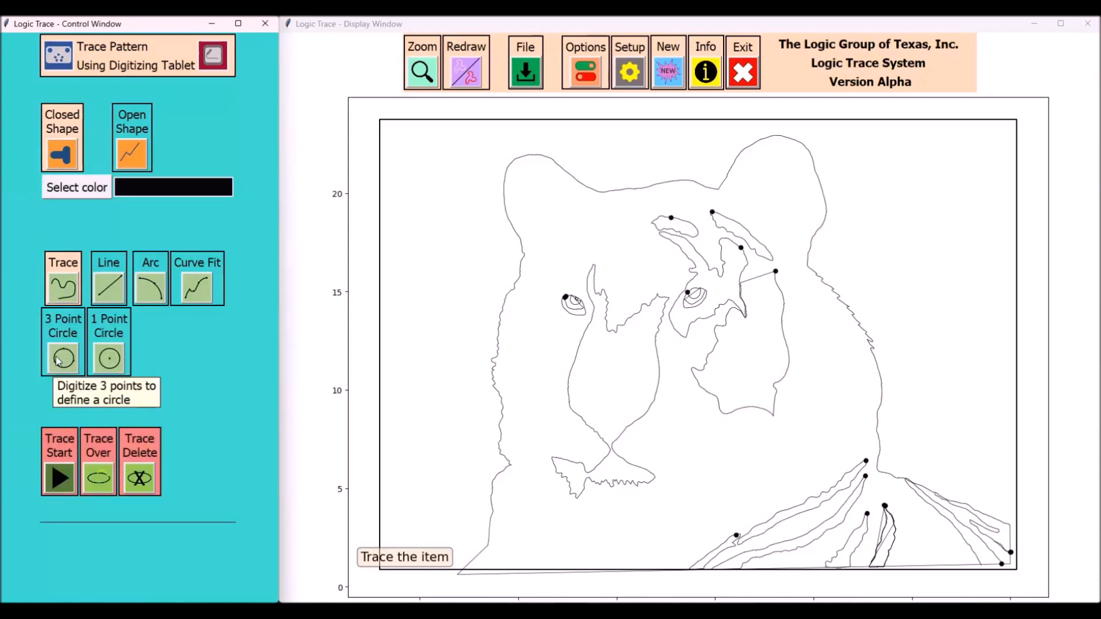
pyautogui.click(59, 475)
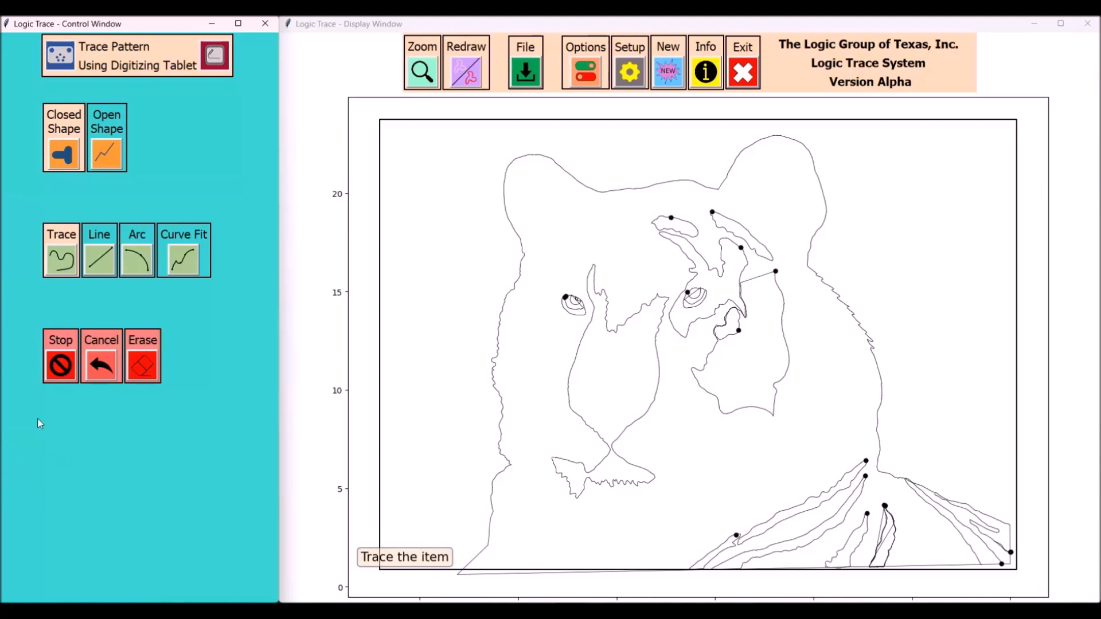
pyautogui.click(60, 365)
pyautogui.click(69, 477)
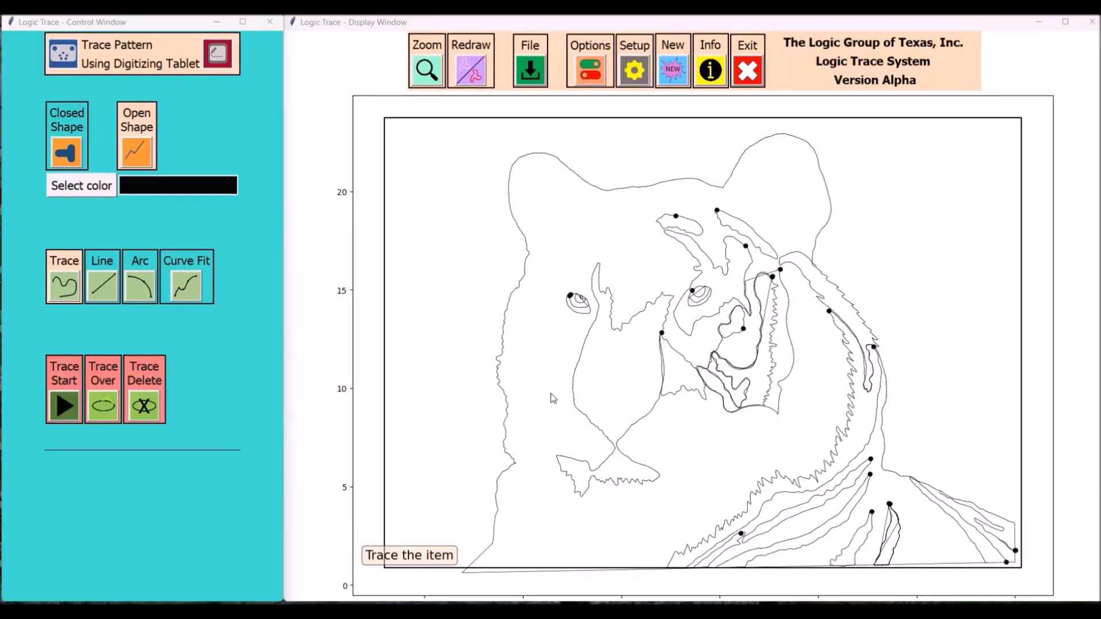
# - Save the traced tiger drawing as a DXF file named trace2
pyautogui.click(526, 69)
pyautogui.click(668, 214)
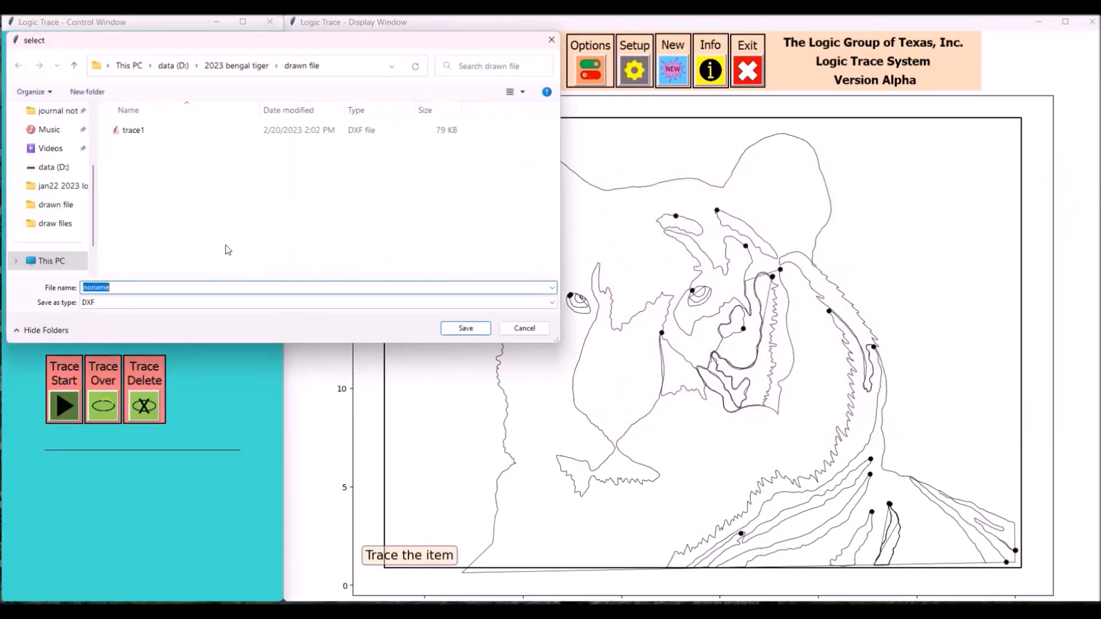
pyautogui.write('trace2')
pyautogui.press('Return')
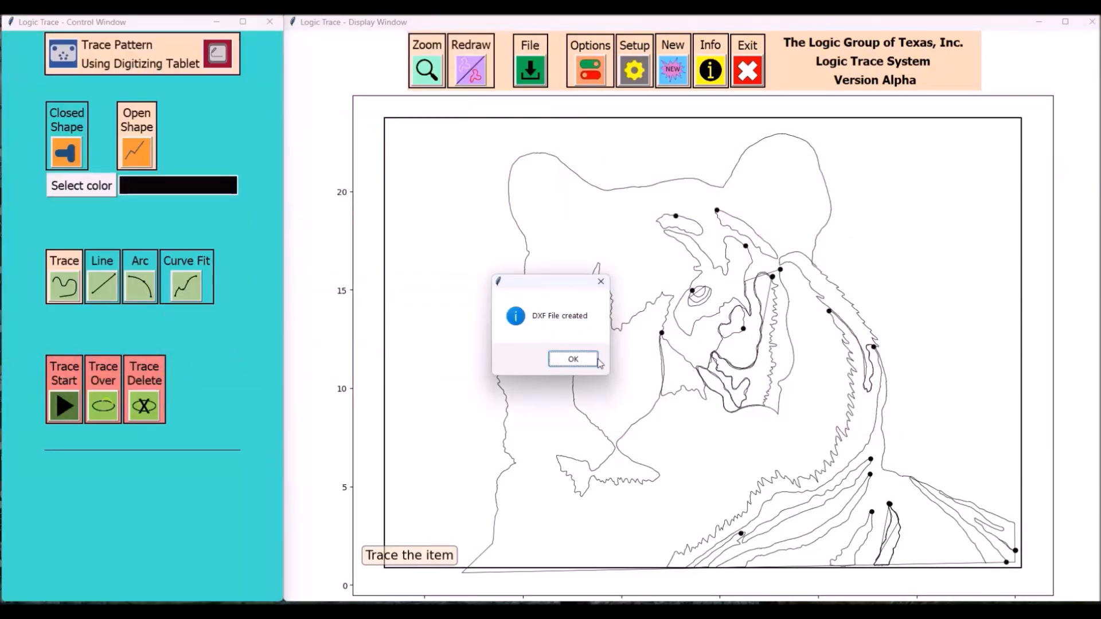
pyautogui.click(567, 358)
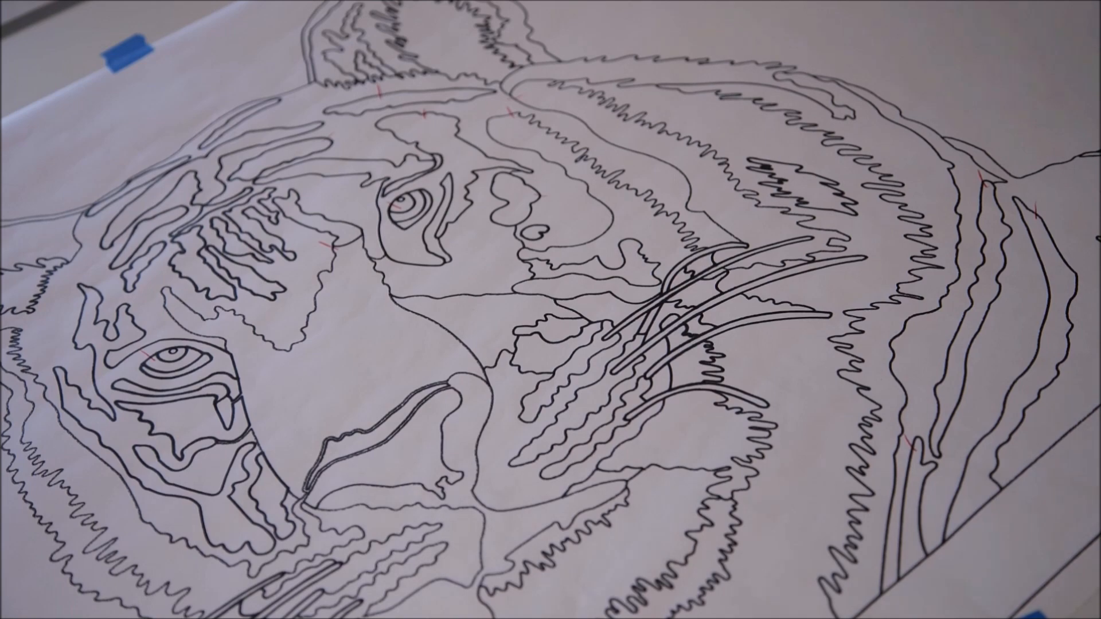
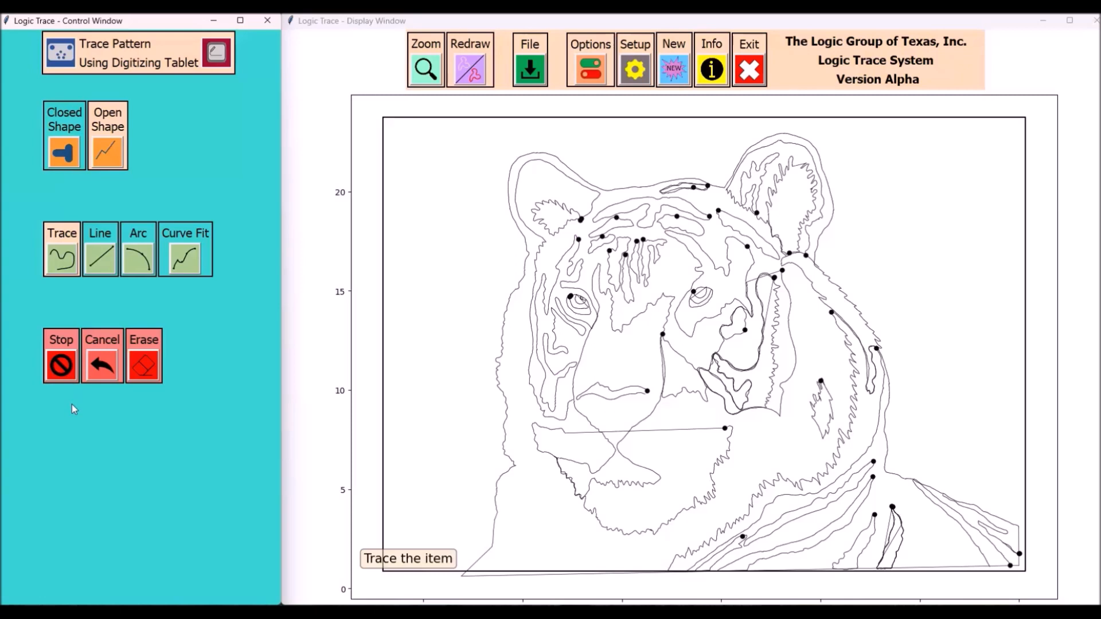
# - Trace the stripes and fur lines on the left-hand chest and along the left side of the face as open shapes
pyautogui.click(63, 265)
pyautogui.click(70, 406)
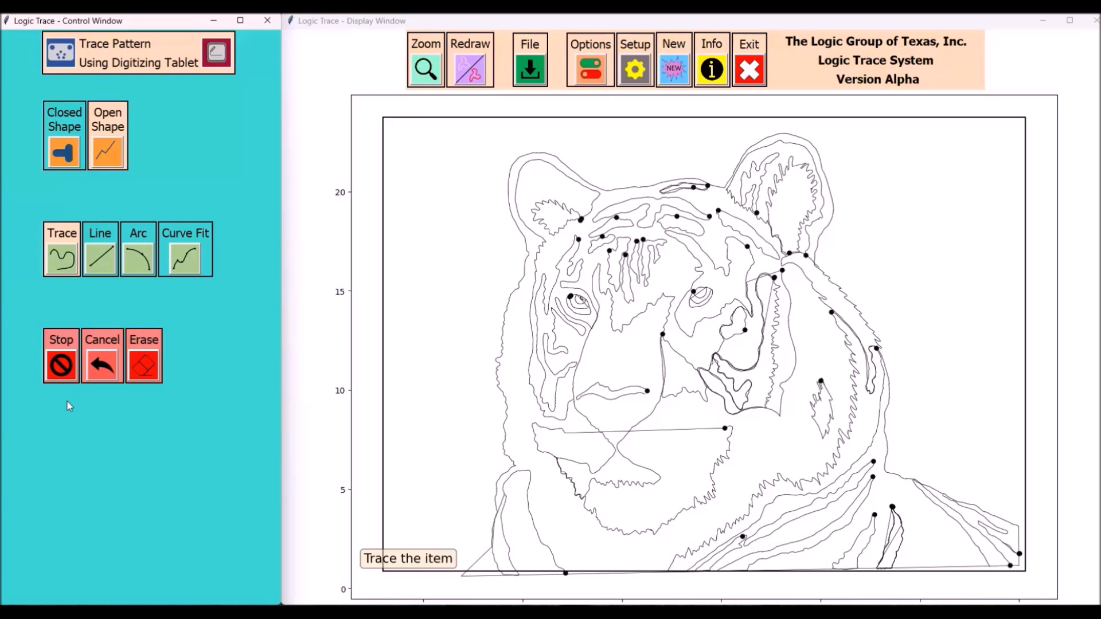
pyautogui.click(61, 370)
pyautogui.click(54, 411)
pyautogui.click(70, 376)
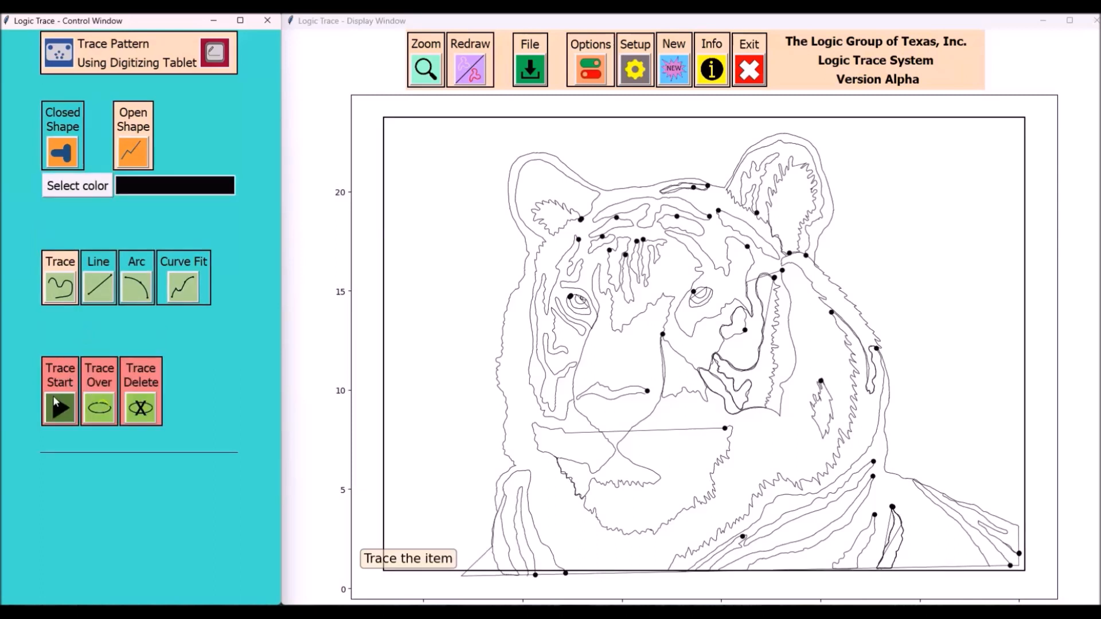
pyautogui.click(55, 401)
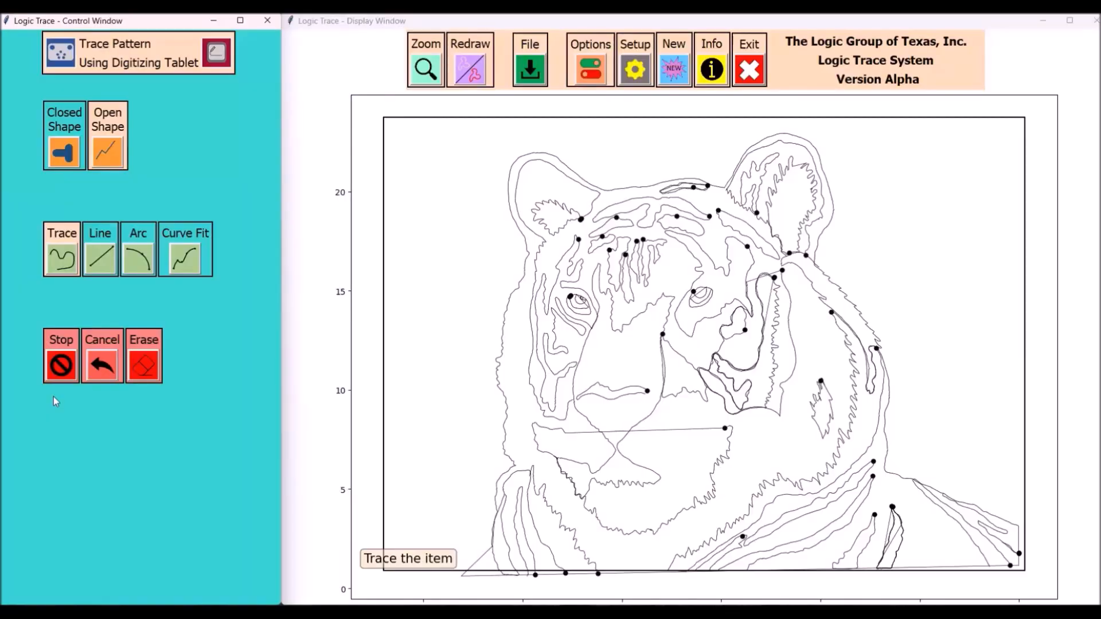
pyautogui.click(61, 382)
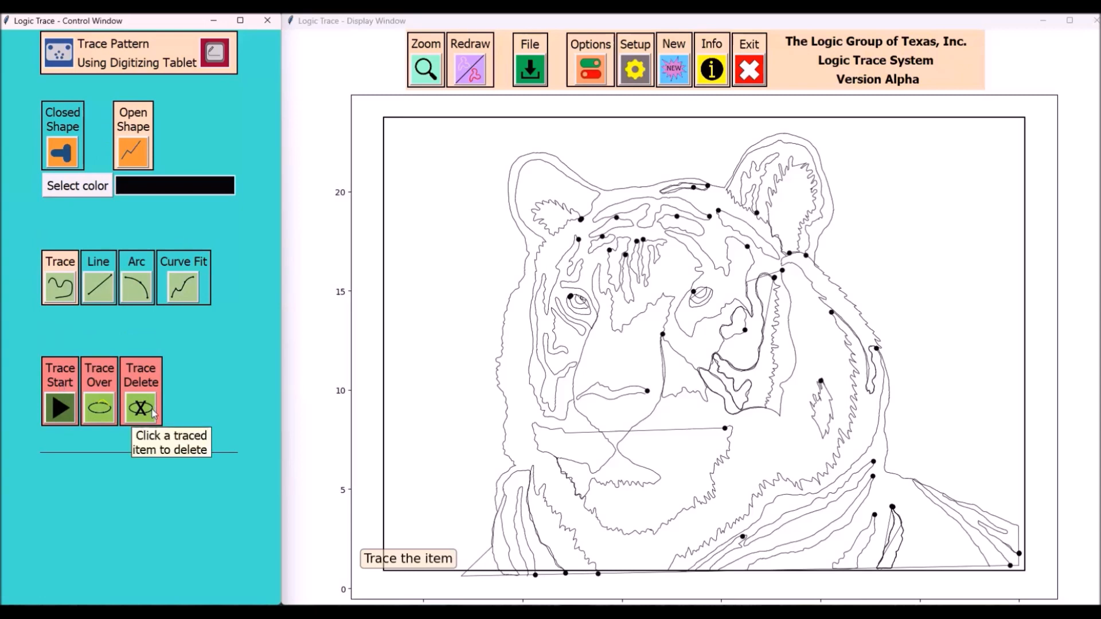
pyautogui.click(61, 406)
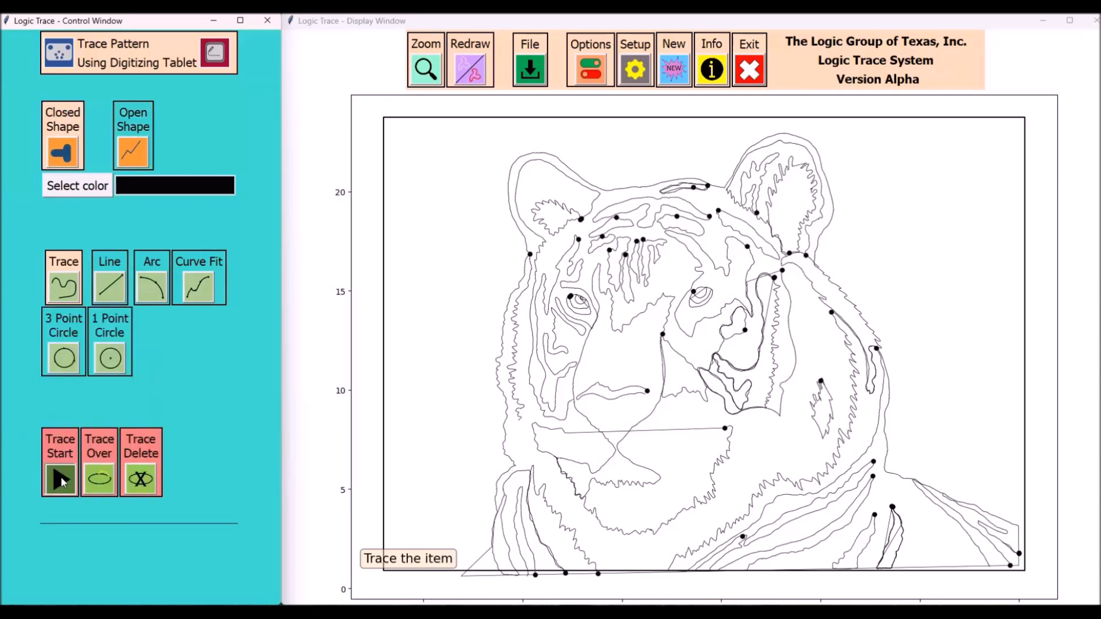
# - Trace the whiskers on the left side of the muzzle as closed shapes
pyautogui.click(61, 479)
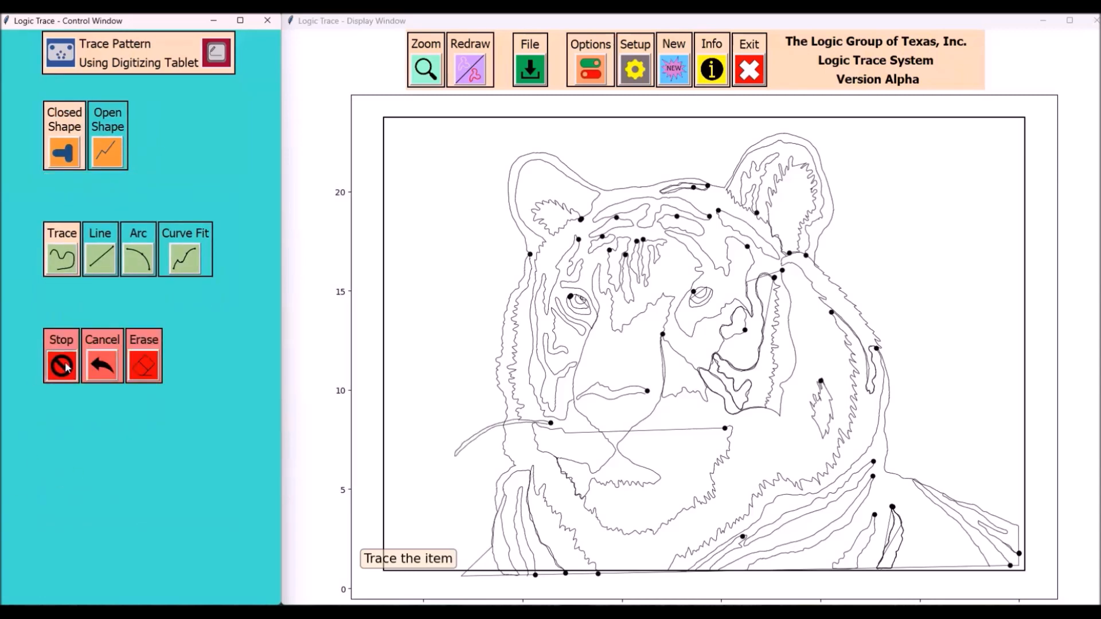
pyautogui.click(54, 471)
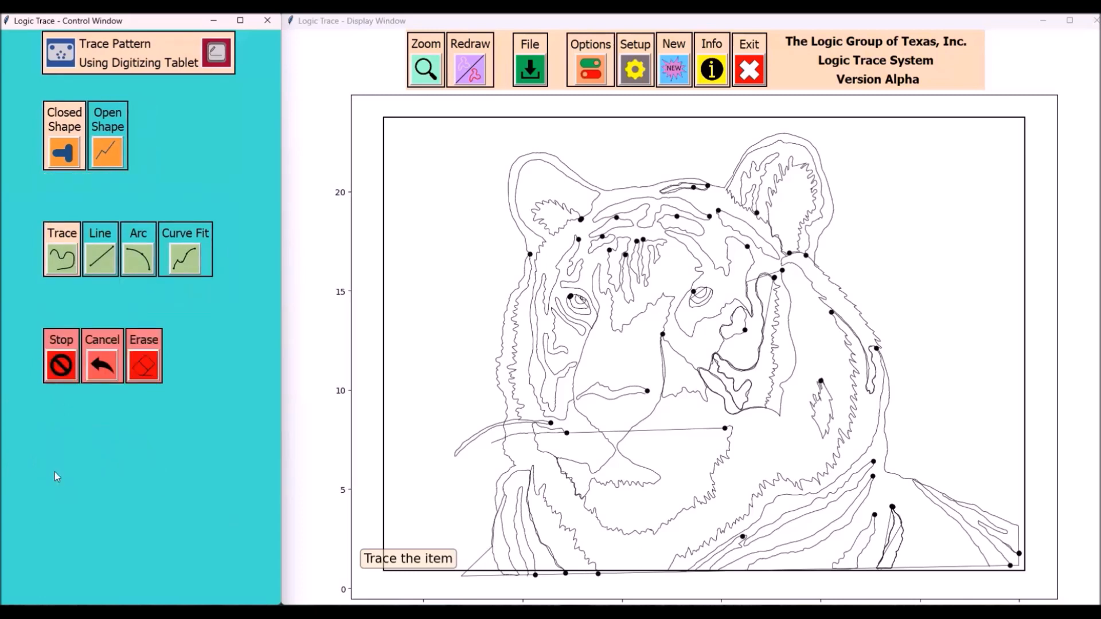
pyautogui.click(57, 481)
pyautogui.click(57, 365)
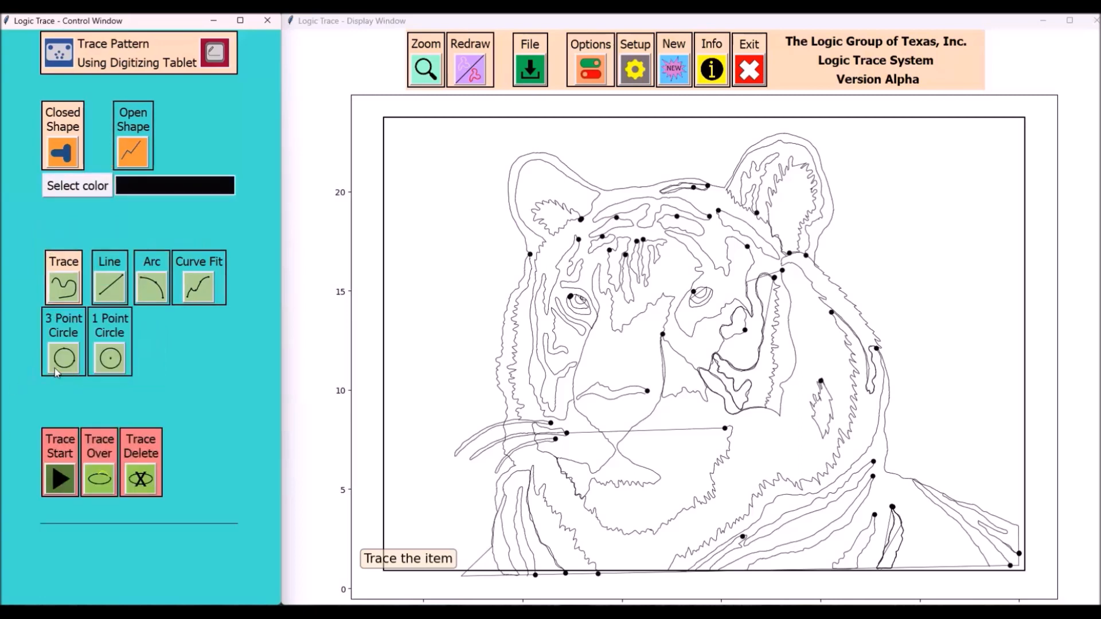
# - Trace the whiskers on the right-hand side of the muzzle as closed shapes
pyautogui.click(61, 472)
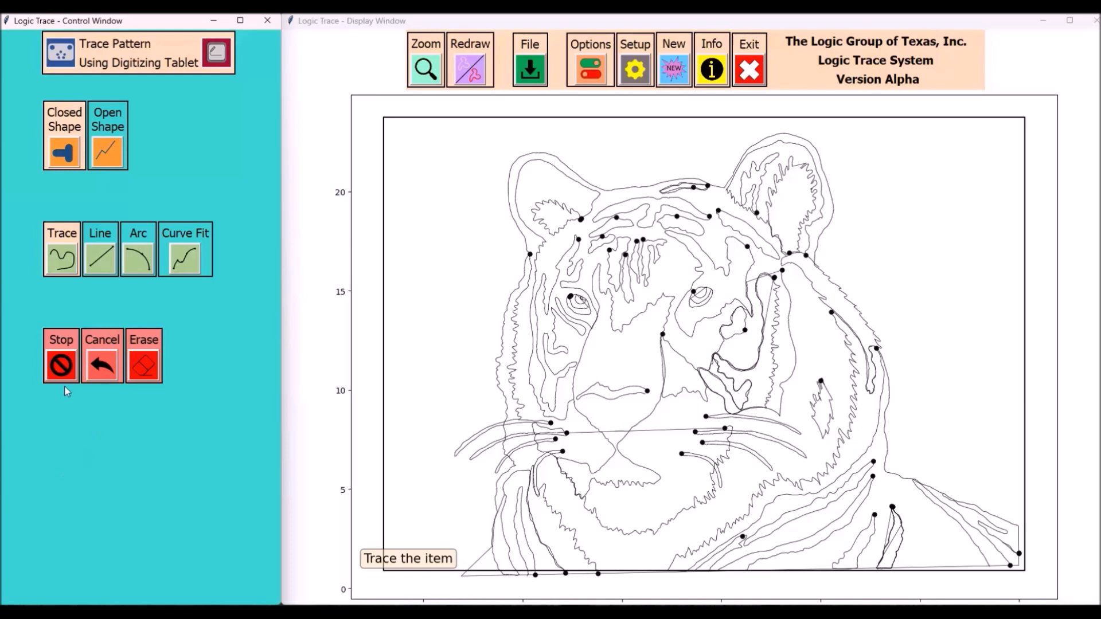
pyautogui.click(60, 365)
pyautogui.click(75, 298)
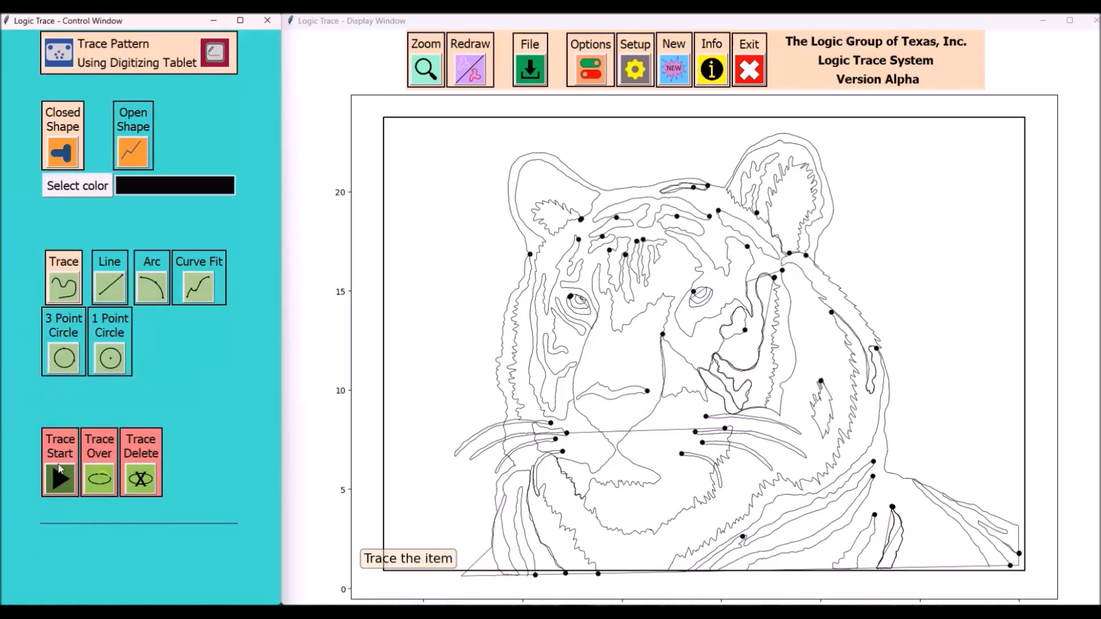
pyautogui.click(60, 480)
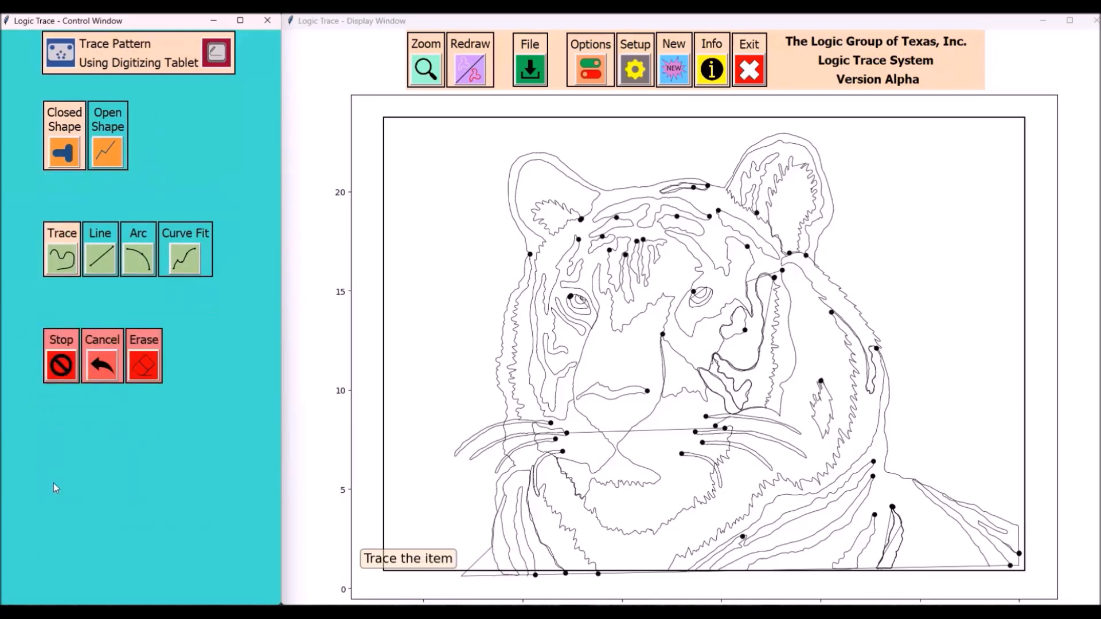
pyautogui.click(60, 364)
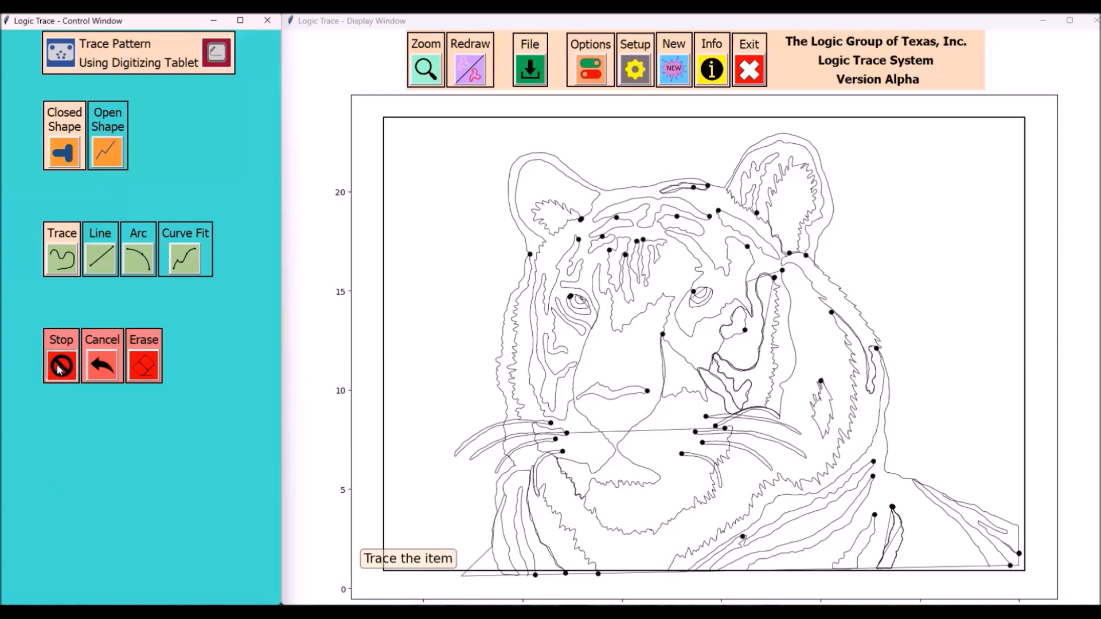
# - Save the traced tiger drawing as a DXF file named trace4 in the drawn file folder
pyautogui.write('trace4')
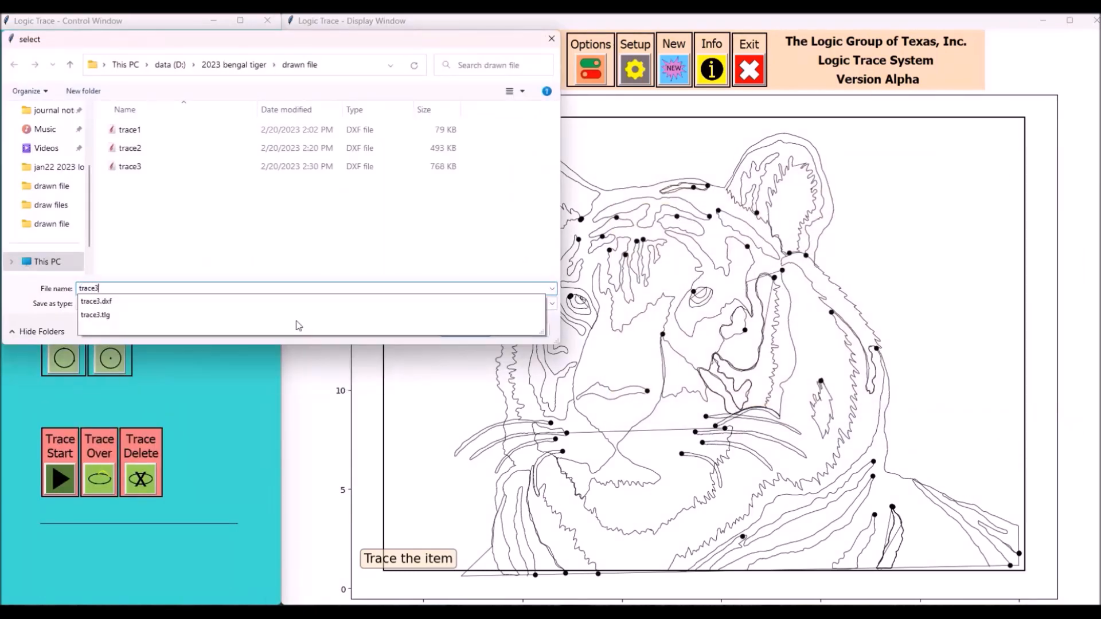
pyautogui.press('Return')
pyautogui.press('Return')
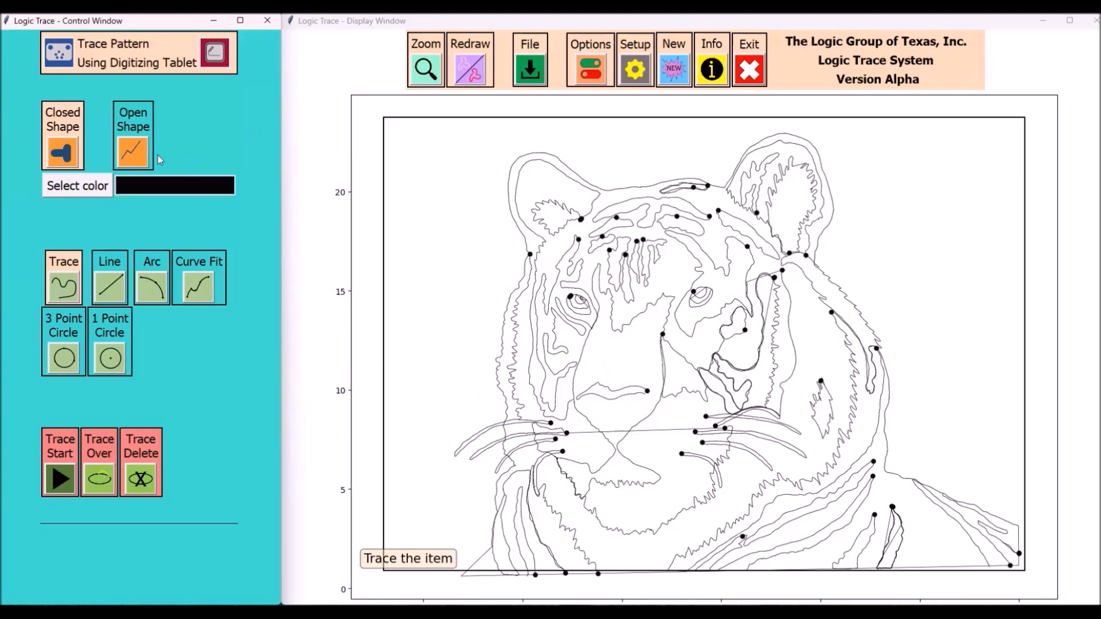
# - Trace the jagged lower lip and chin area beneath the mouth as a closed shape
pyautogui.click(133, 152)
pyautogui.click(60, 406)
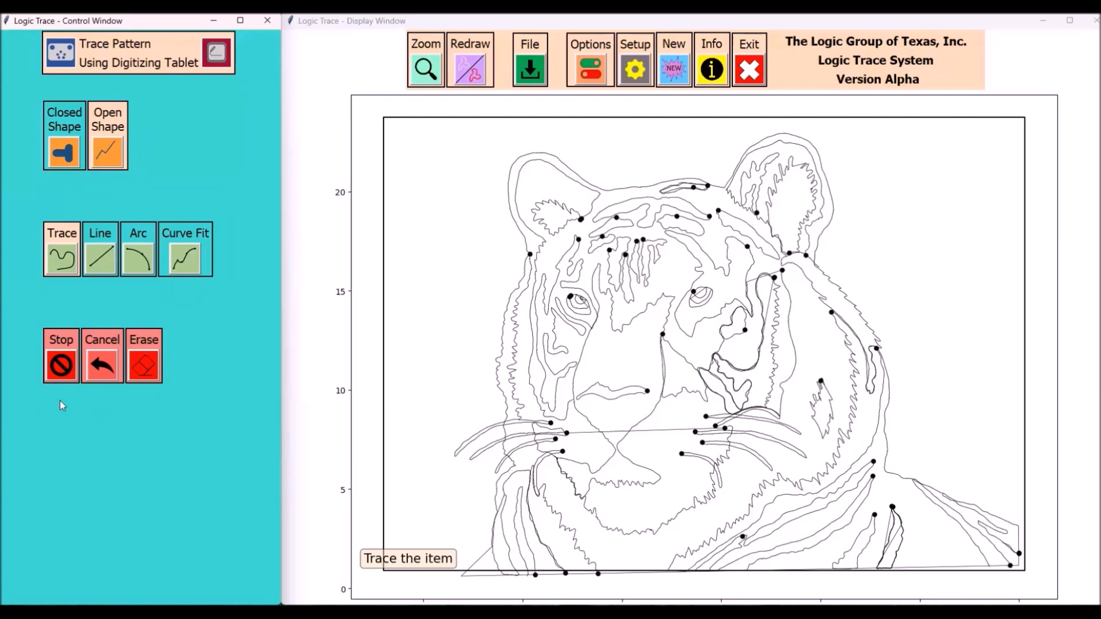
pyautogui.click(61, 365)
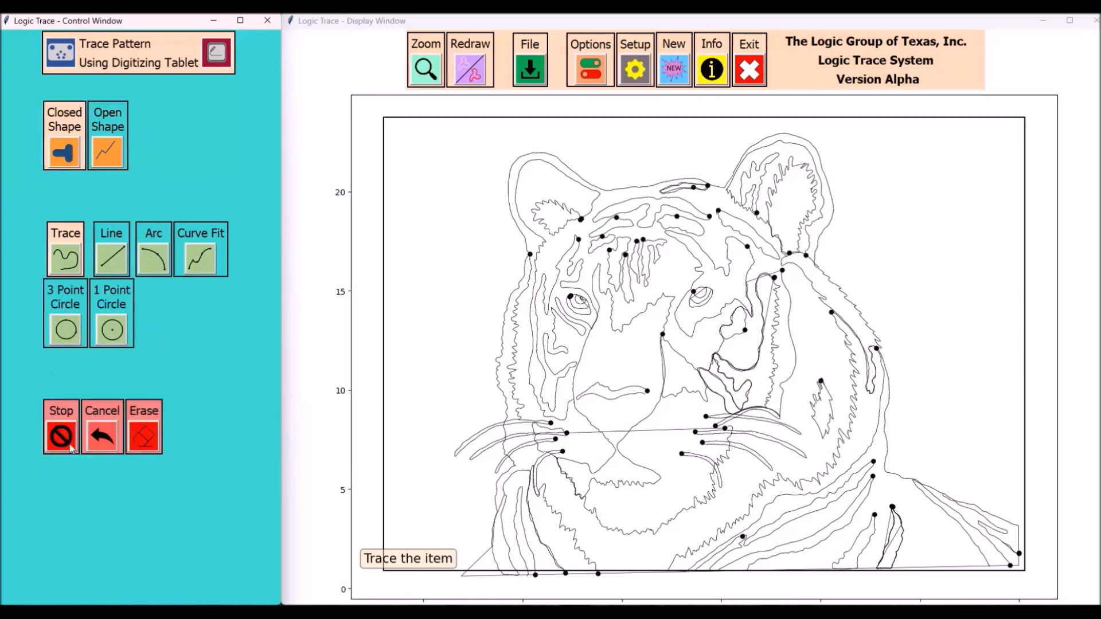
pyautogui.click(63, 467)
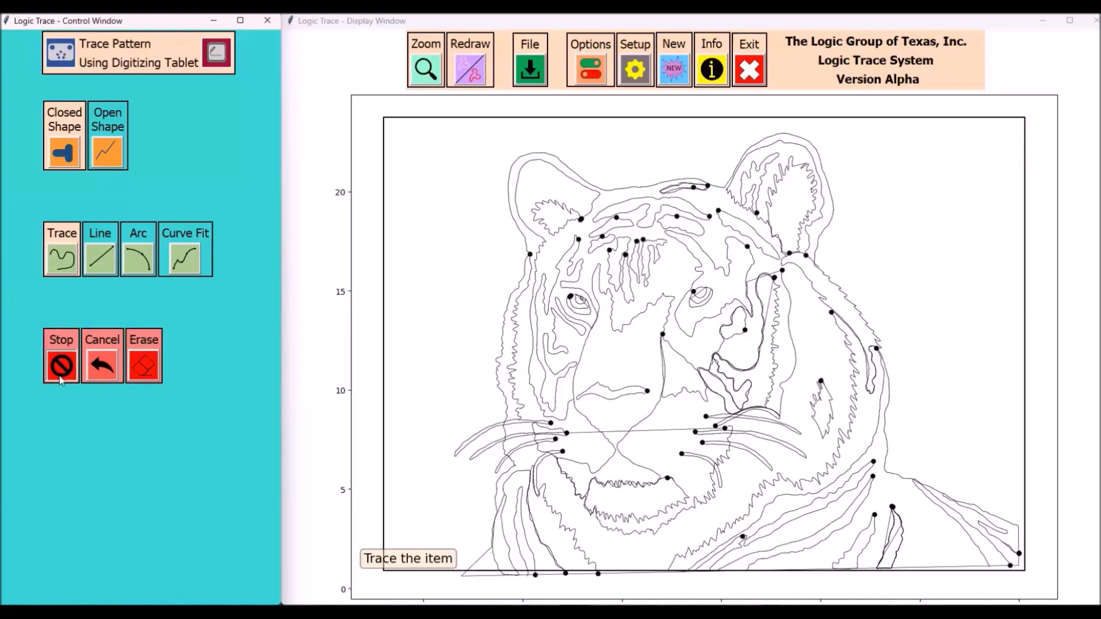
pyautogui.click(61, 466)
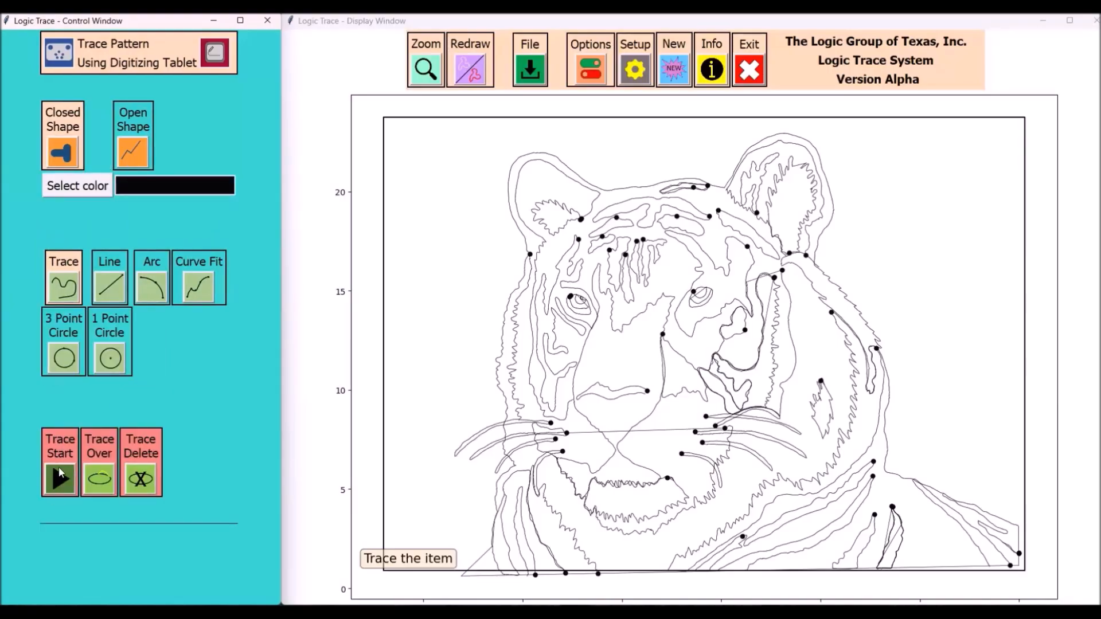
# - Trace the whisker-pad rows and the cheek marking on the right-hand side of the muzzle, and open the file options
pyautogui.click(56, 474)
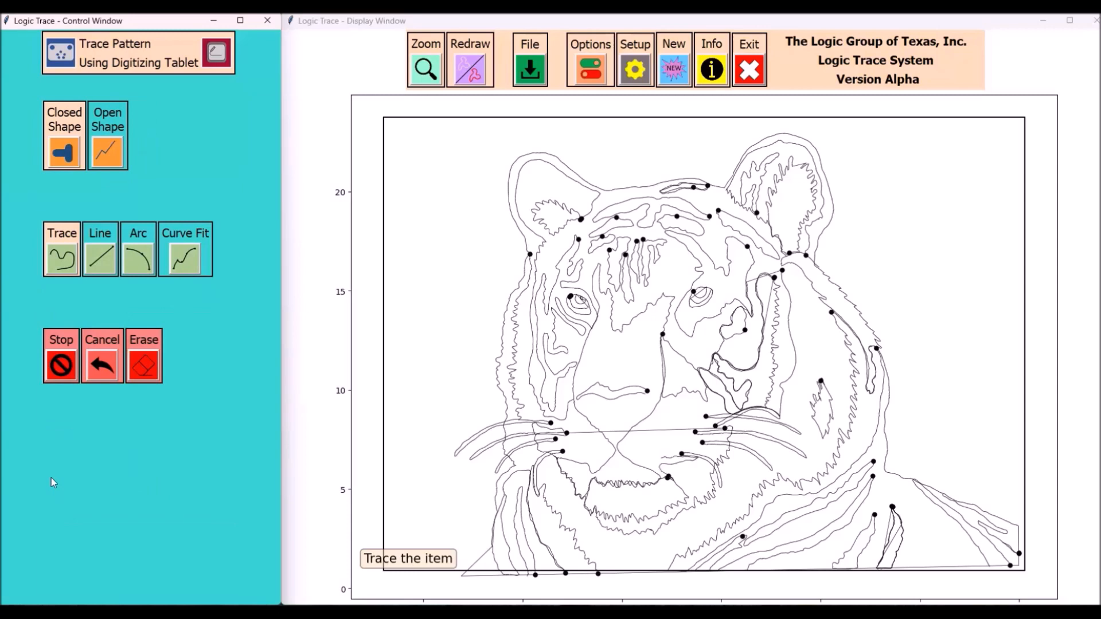
pyautogui.click(61, 365)
pyautogui.click(56, 475)
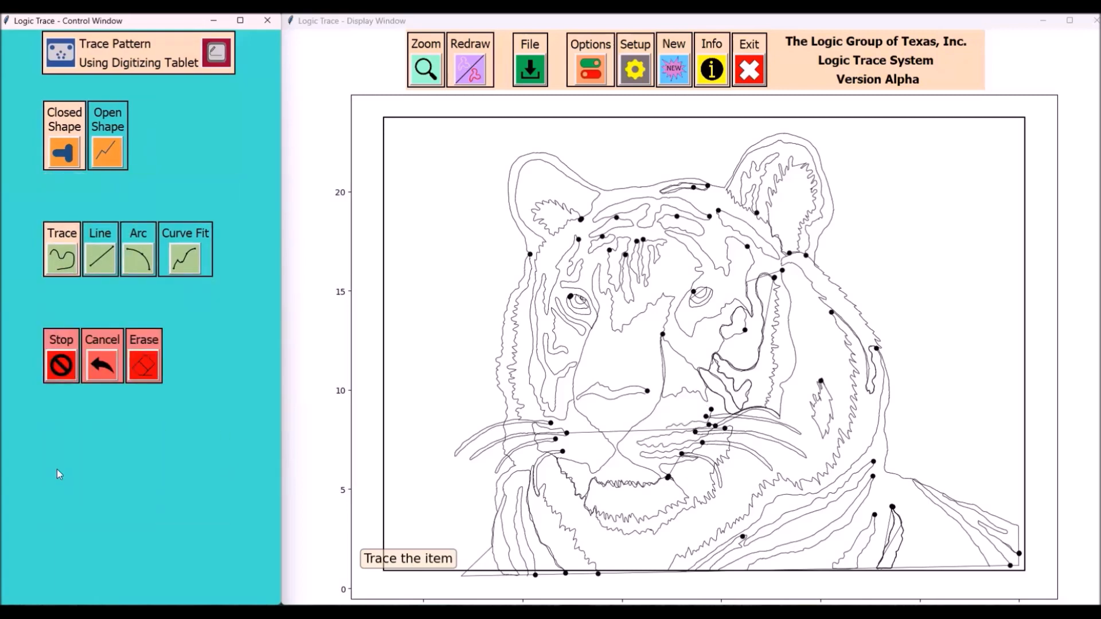
pyautogui.click(61, 365)
pyautogui.click(41, 472)
pyautogui.click(61, 365)
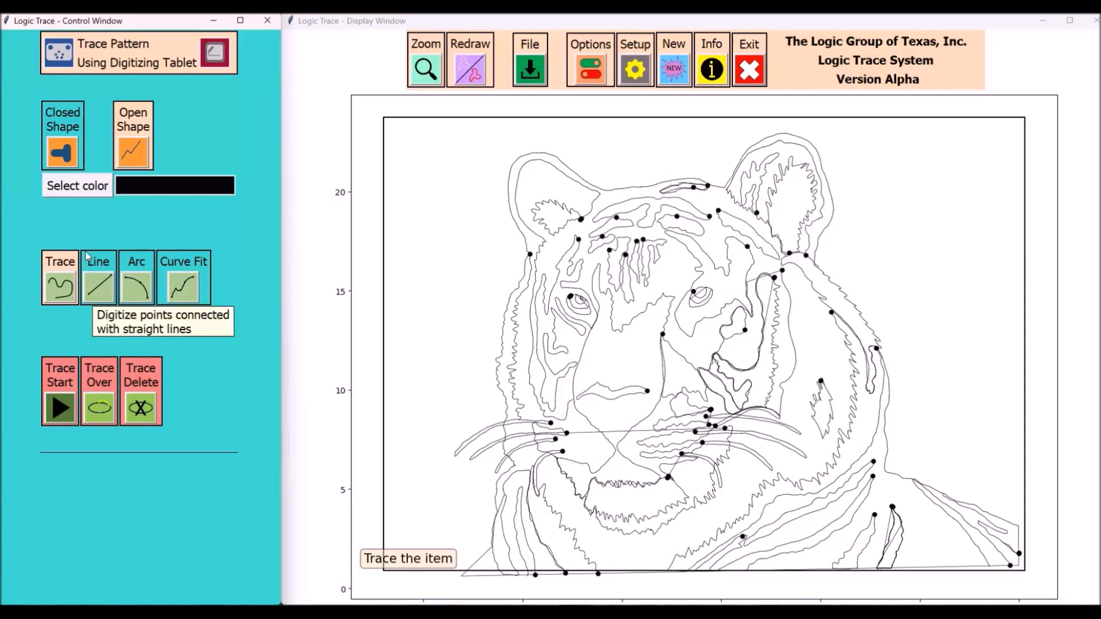
pyautogui.click(530, 70)
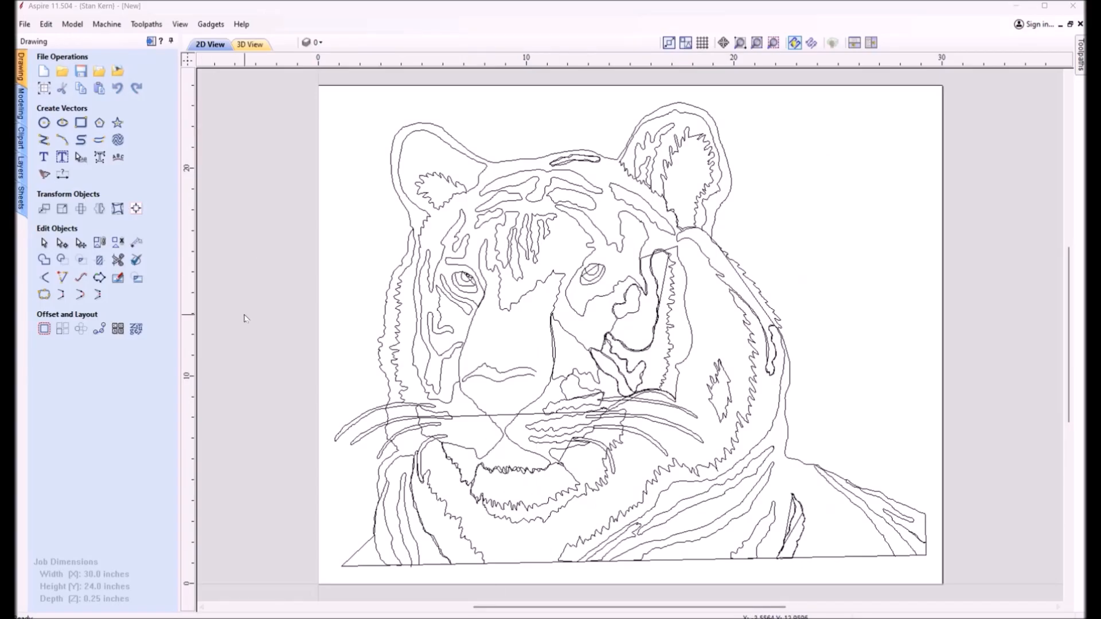
# - Switch to Aspire and select all open vectors in the imported tiger drawing
pyautogui.rightClick(253, 318)
pyautogui.moveTo(344, 338)
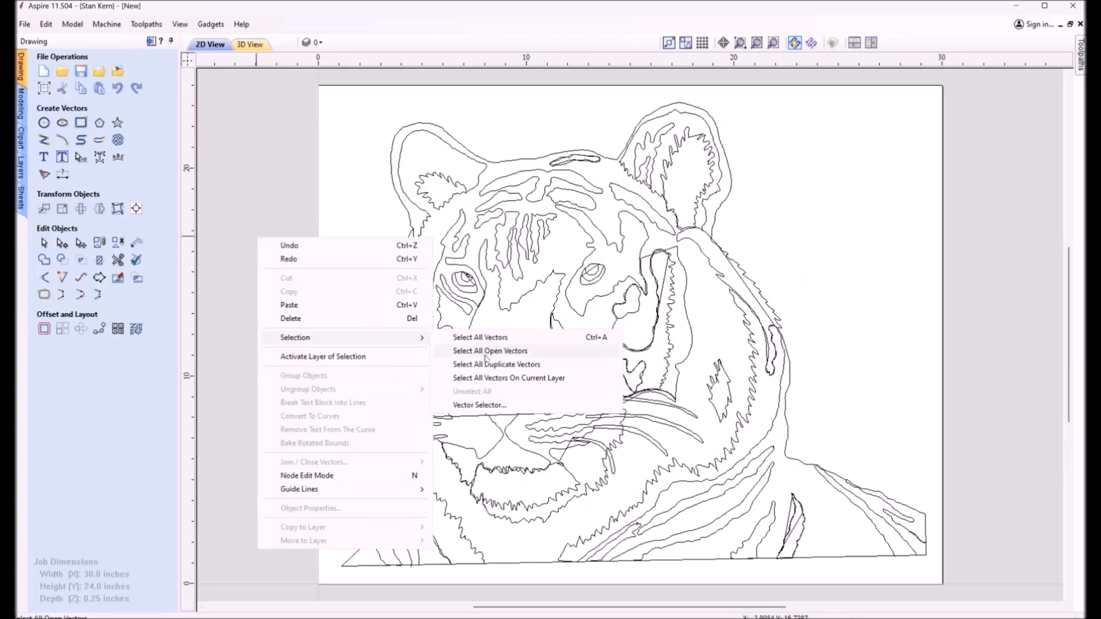
pyautogui.click(487, 356)
# - Start the Interactive Vector Trim tool and inspect the lines around the nose and left-hand cheek for sections to trim
pyautogui.click(118, 260)
pyautogui.scroll(4, 465, 410)
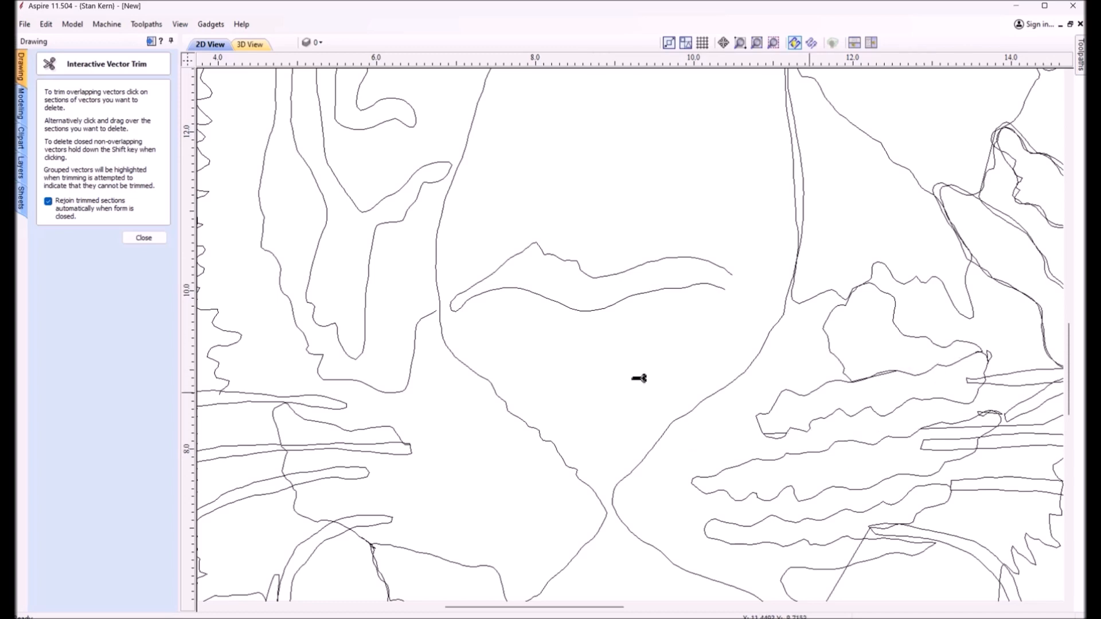
pyautogui.scroll(5, 221, 393)
pyautogui.scroll(2, 776, 352)
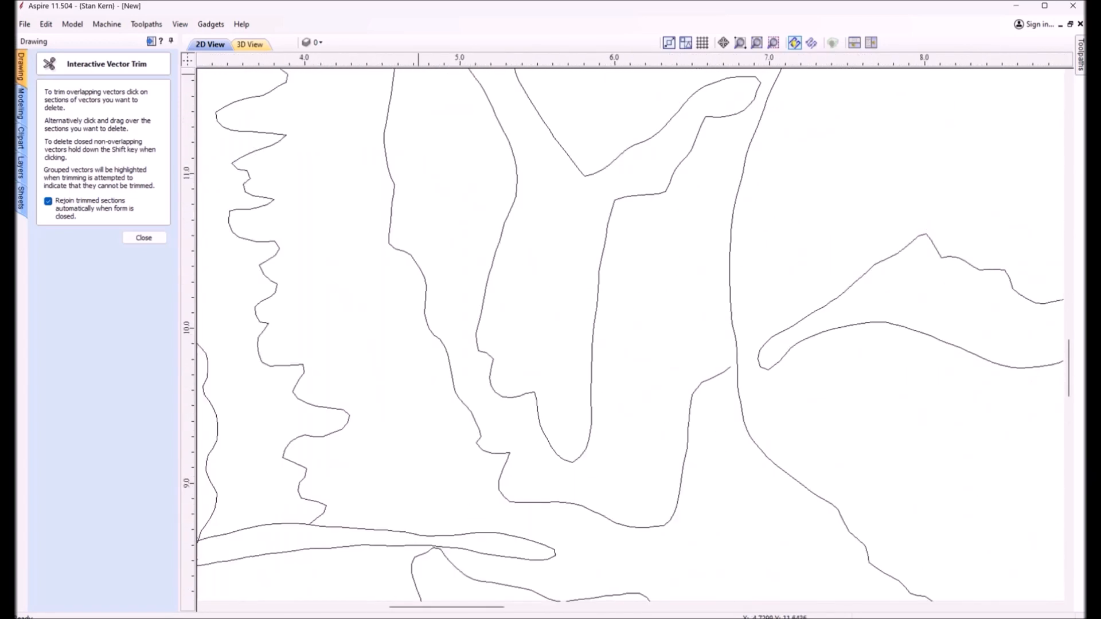
pyautogui.scroll(-5, 631, 332)
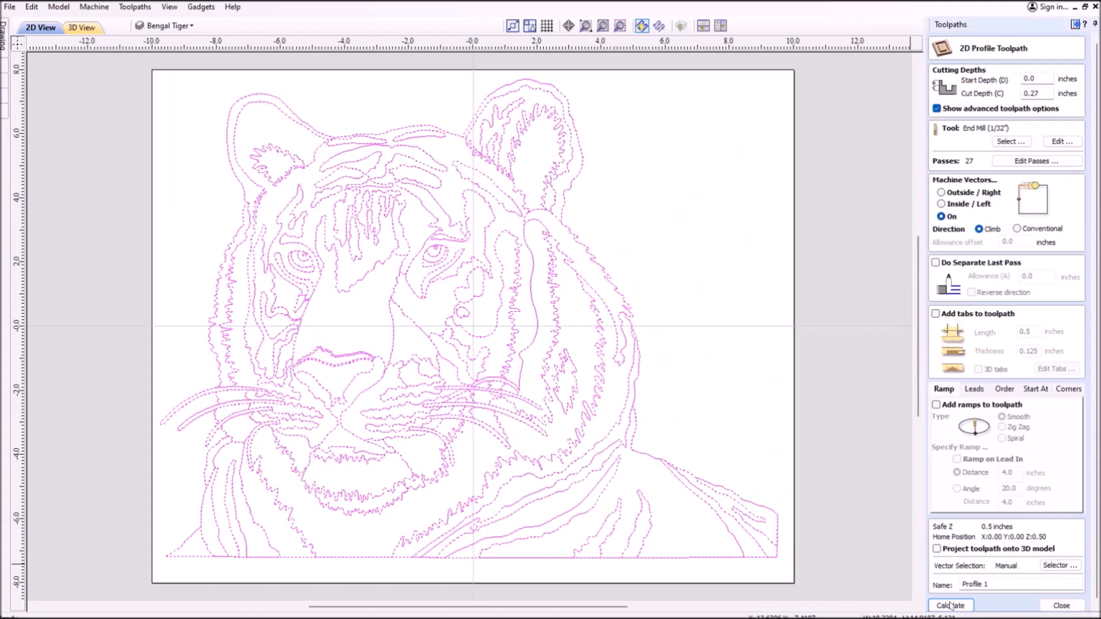
# - Calculate the 2D profile toolpath along the tiger vectors and preview the carved result in 3D
pyautogui.click(951, 605)
pyautogui.click(532, 401)
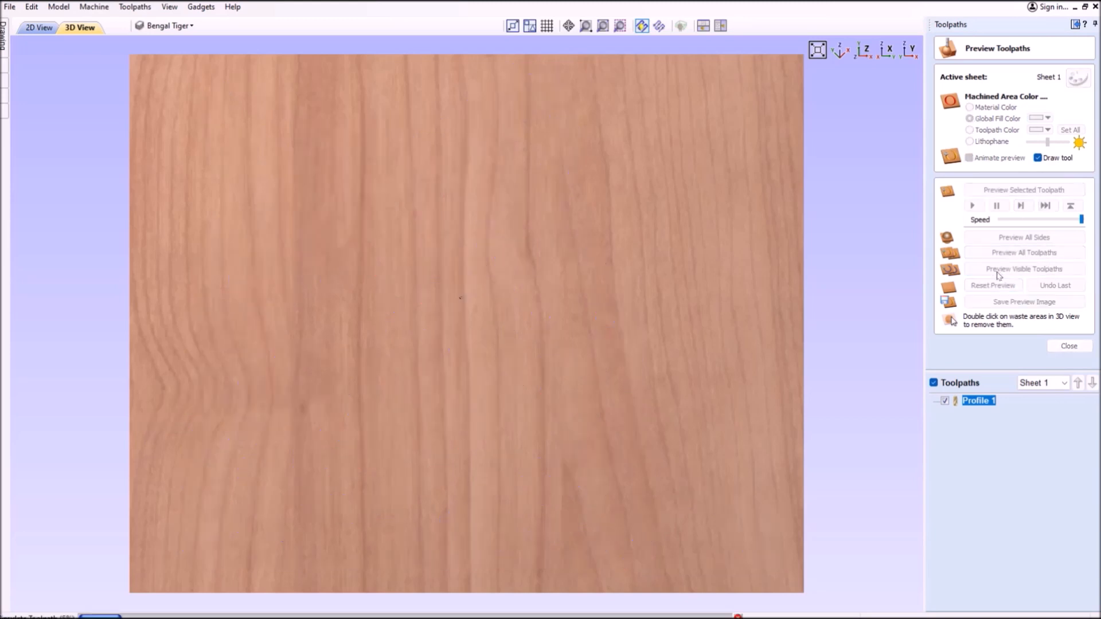
pyautogui.moveTo(579, 190); pyautogui.dragTo(562, 236)
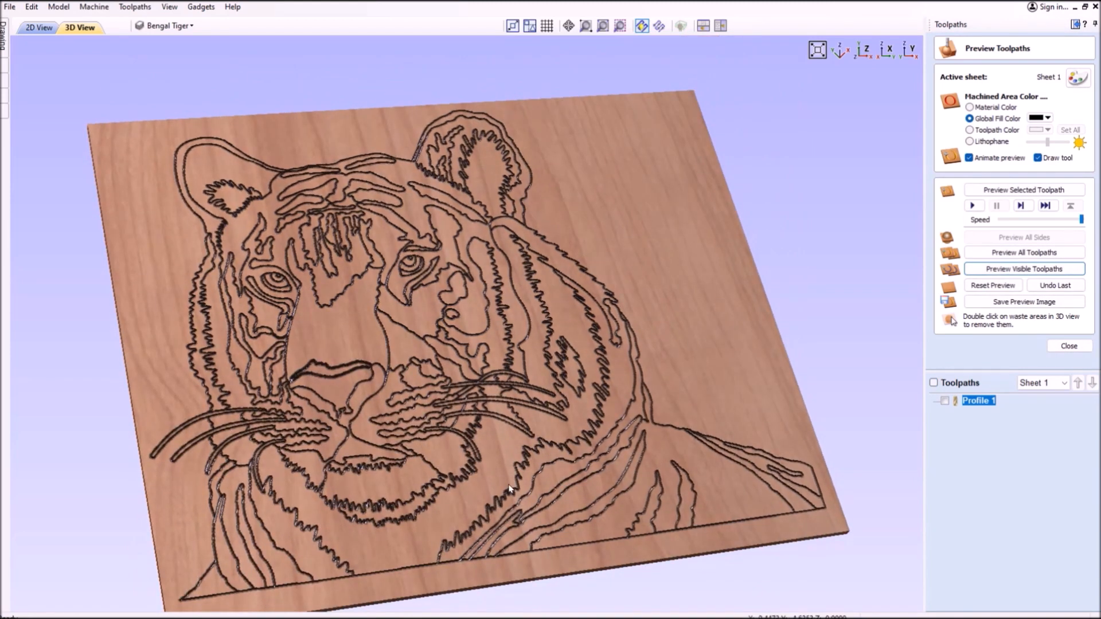